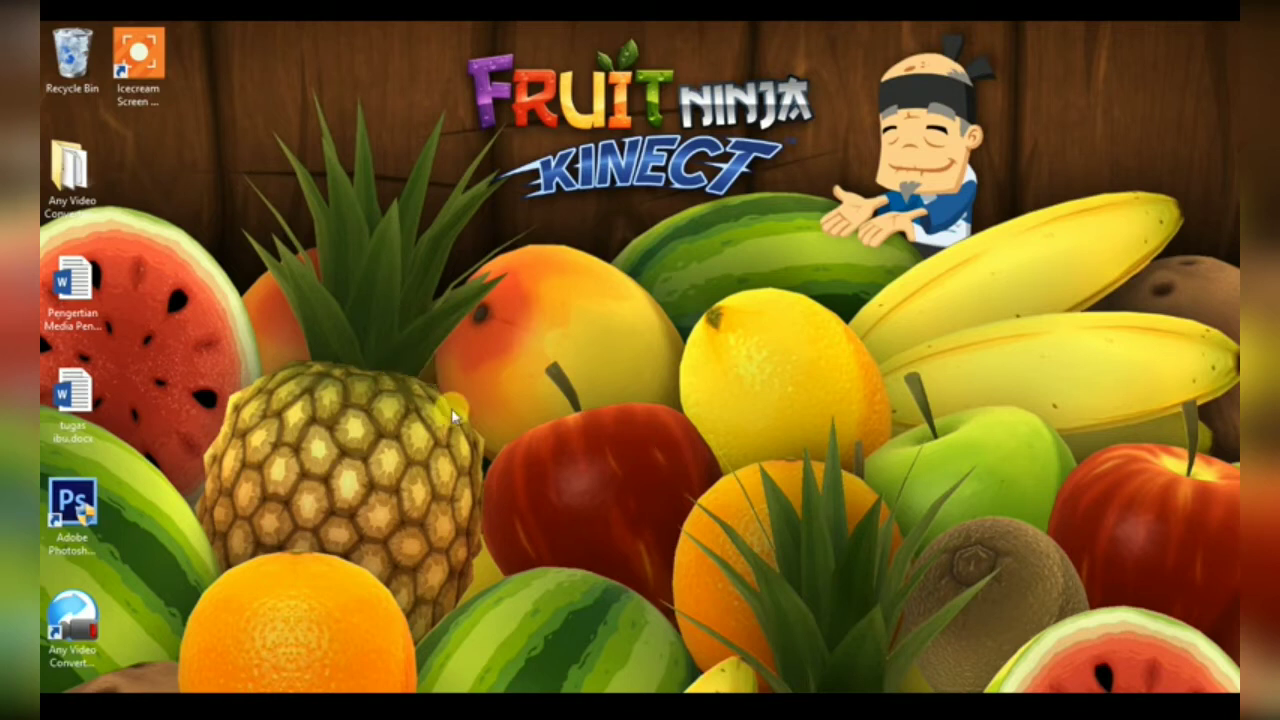
- Switch to the Document1 Word window that contains the DAFTAR PUSTAKA bibliography
mouse_move(273, 690)
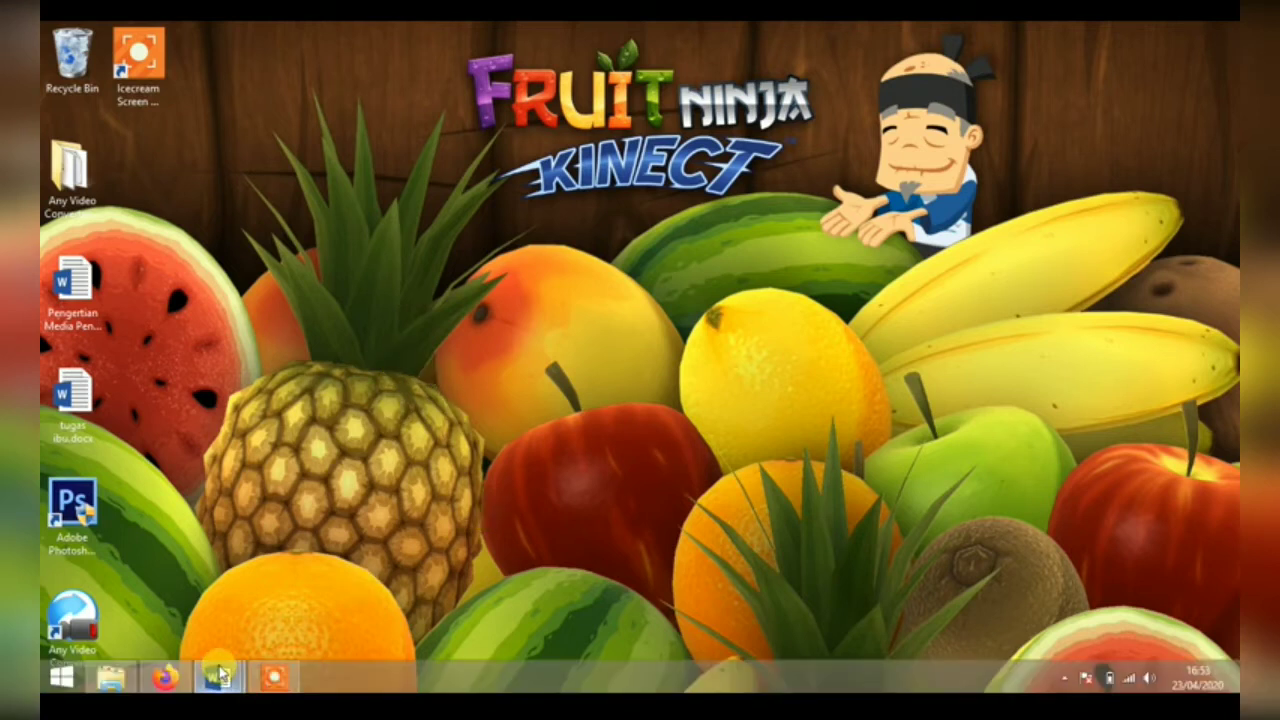
mouse_move(221, 676)
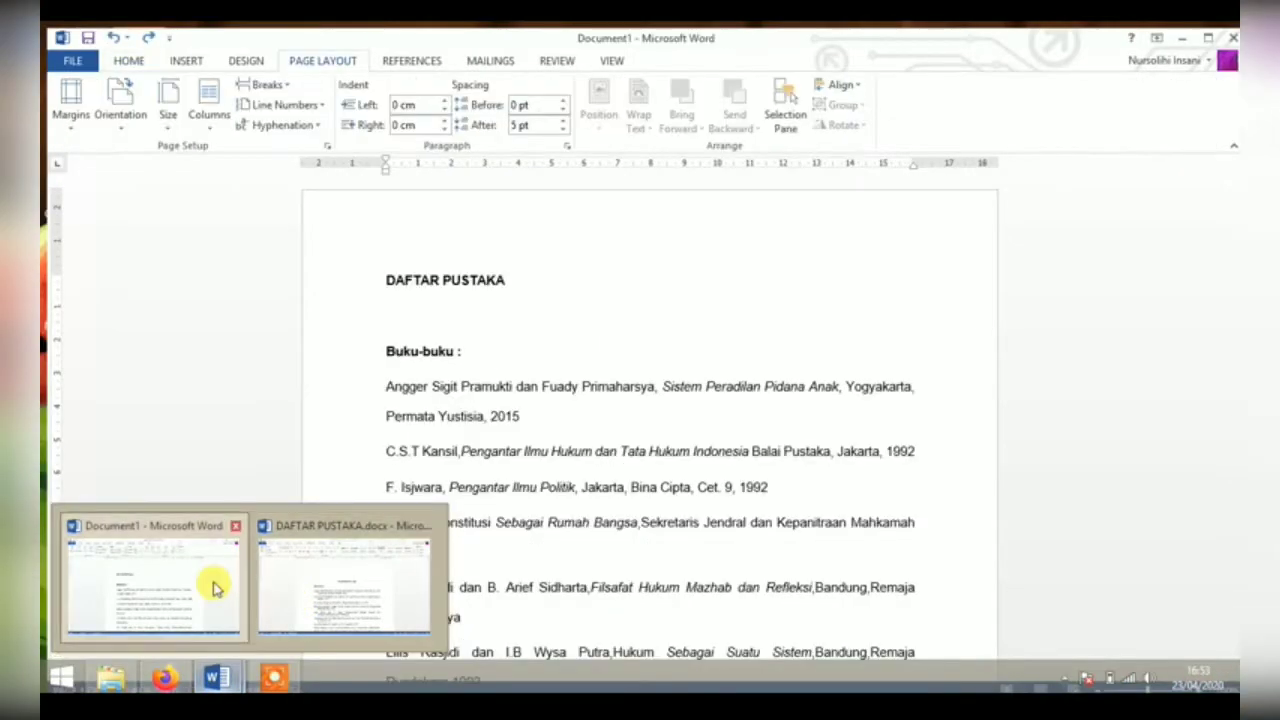
left_click(213, 587)
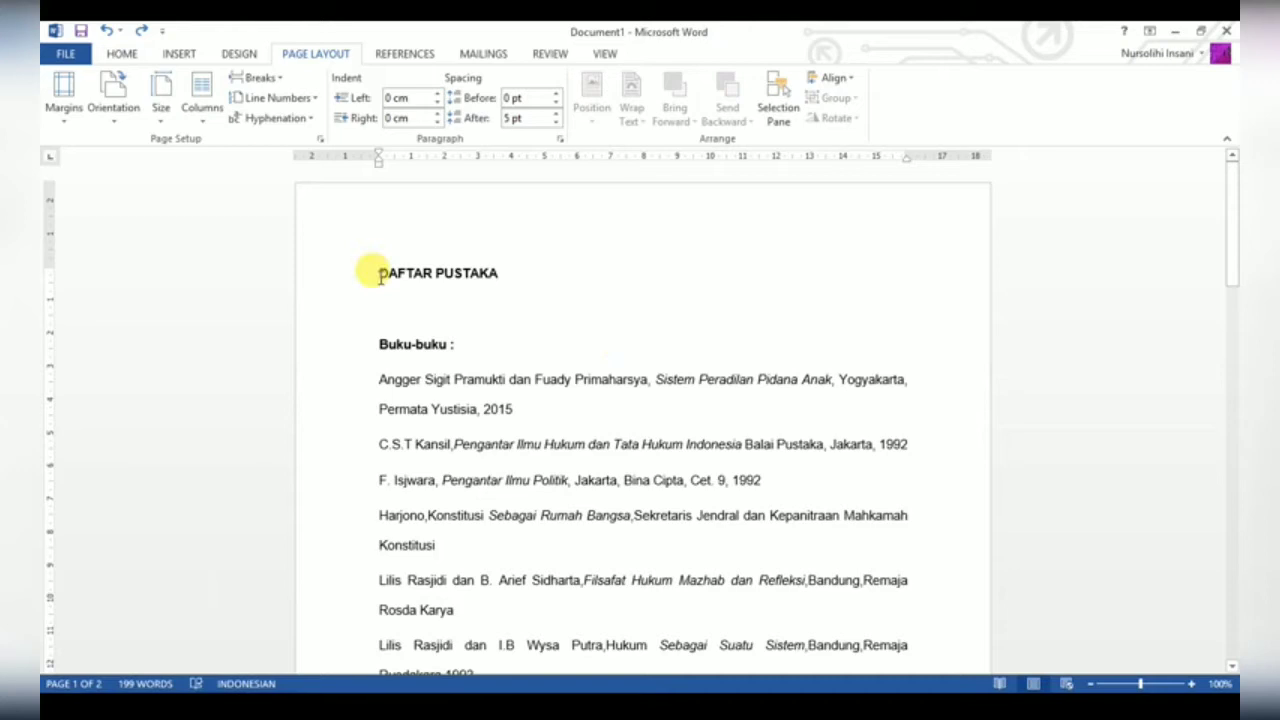
left_click(120, 53)
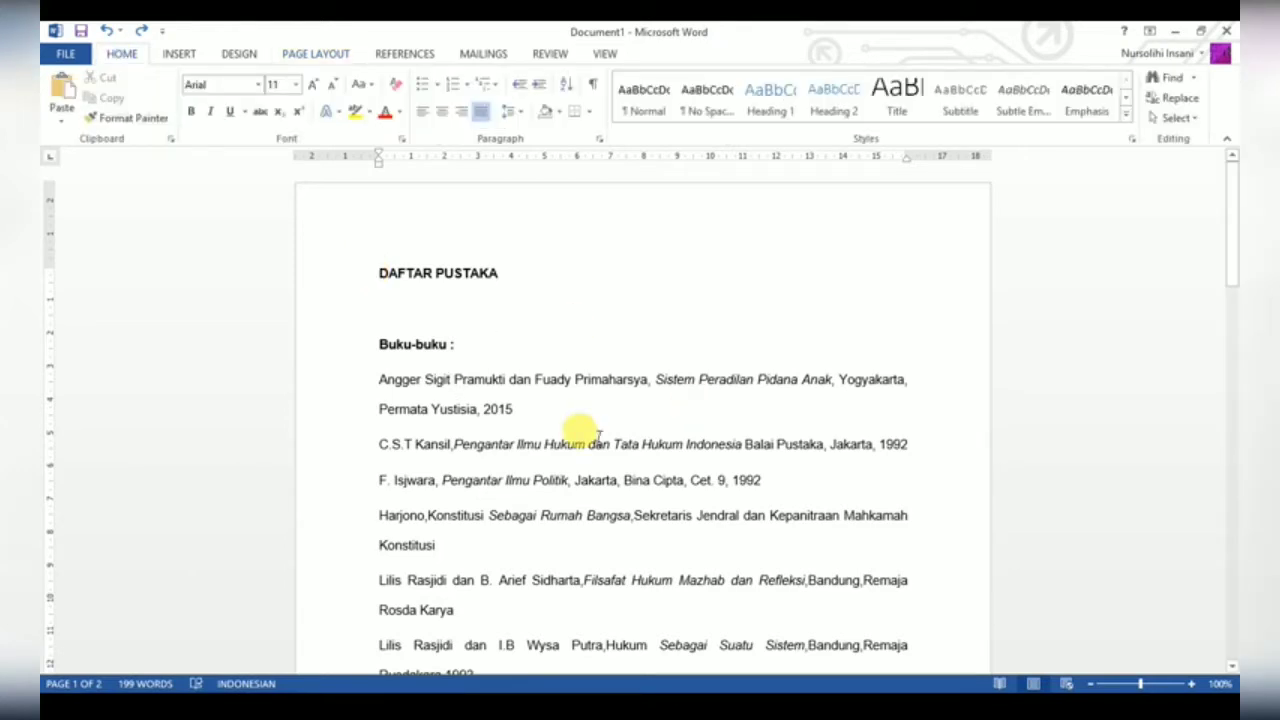
- Set the page margins to 4 cm top, 3 cm bottom, 4 cm left and 3 cm right for the whole document
double_click(365, 159)
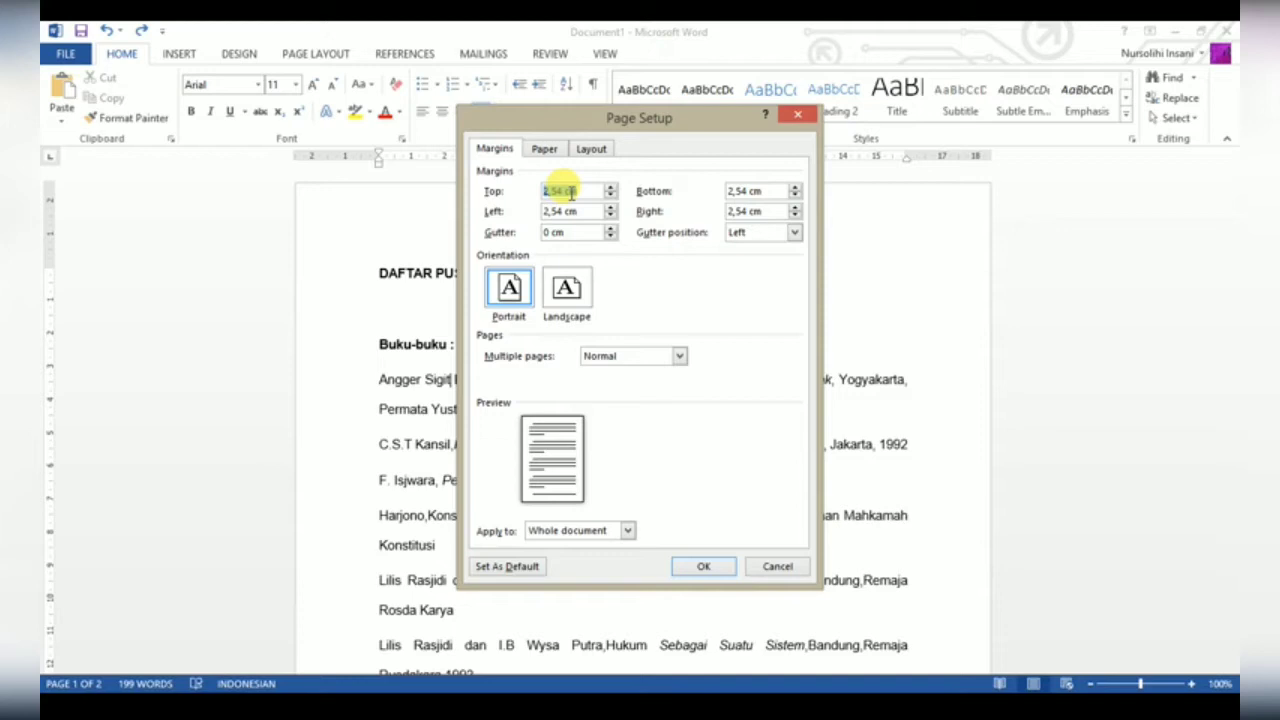
type("4 cm")
key("Tab")
type("3 cm")
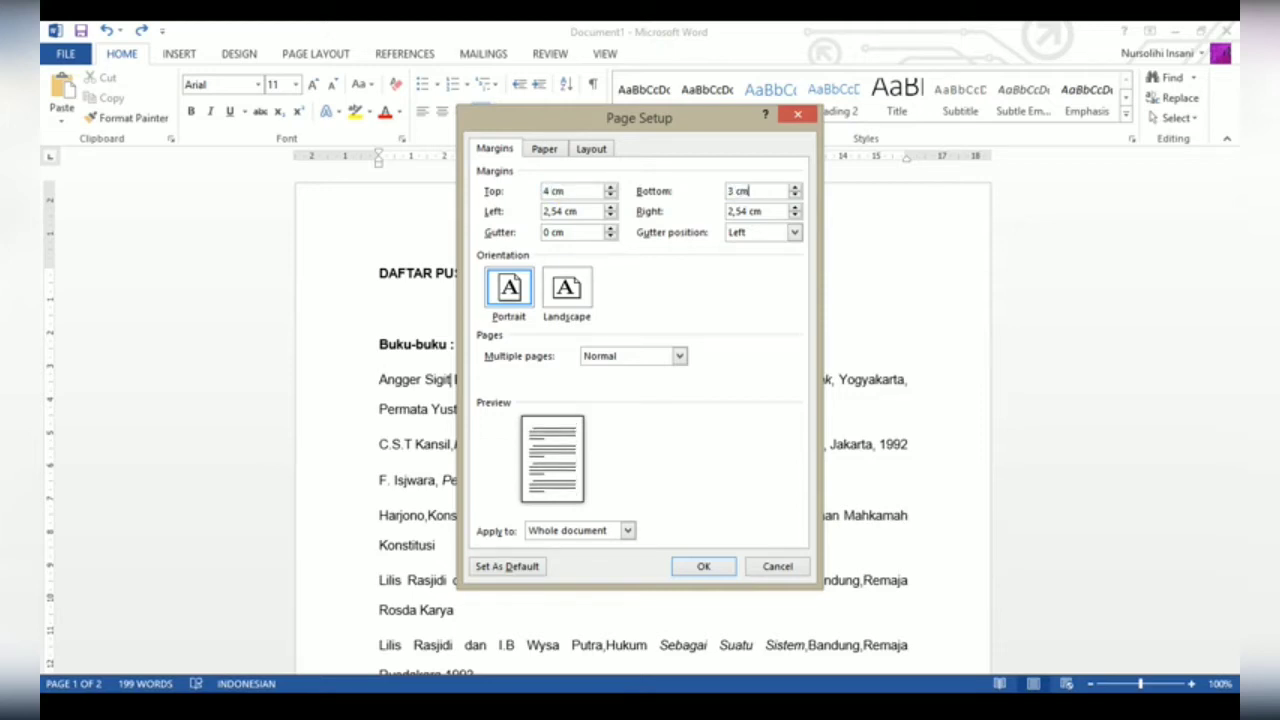
key("Tab")
type("4 cm")
key("Tab")
type("3 cm")
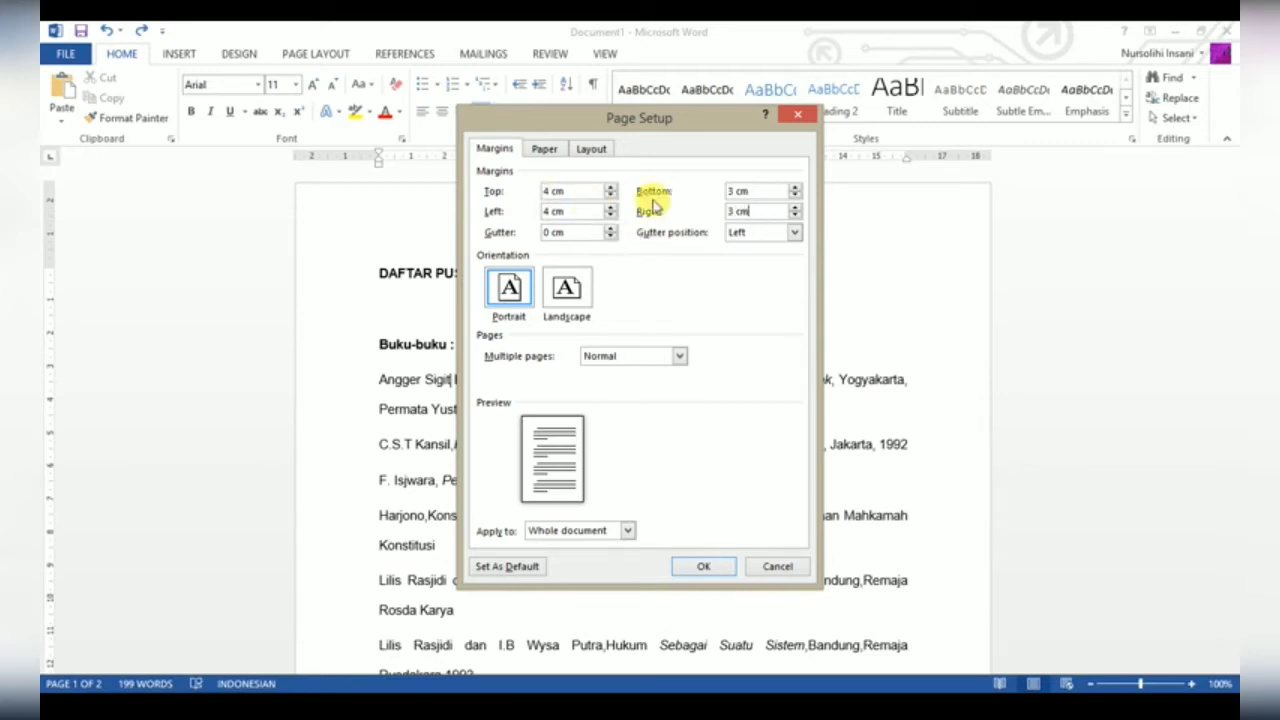
left_click(544, 149)
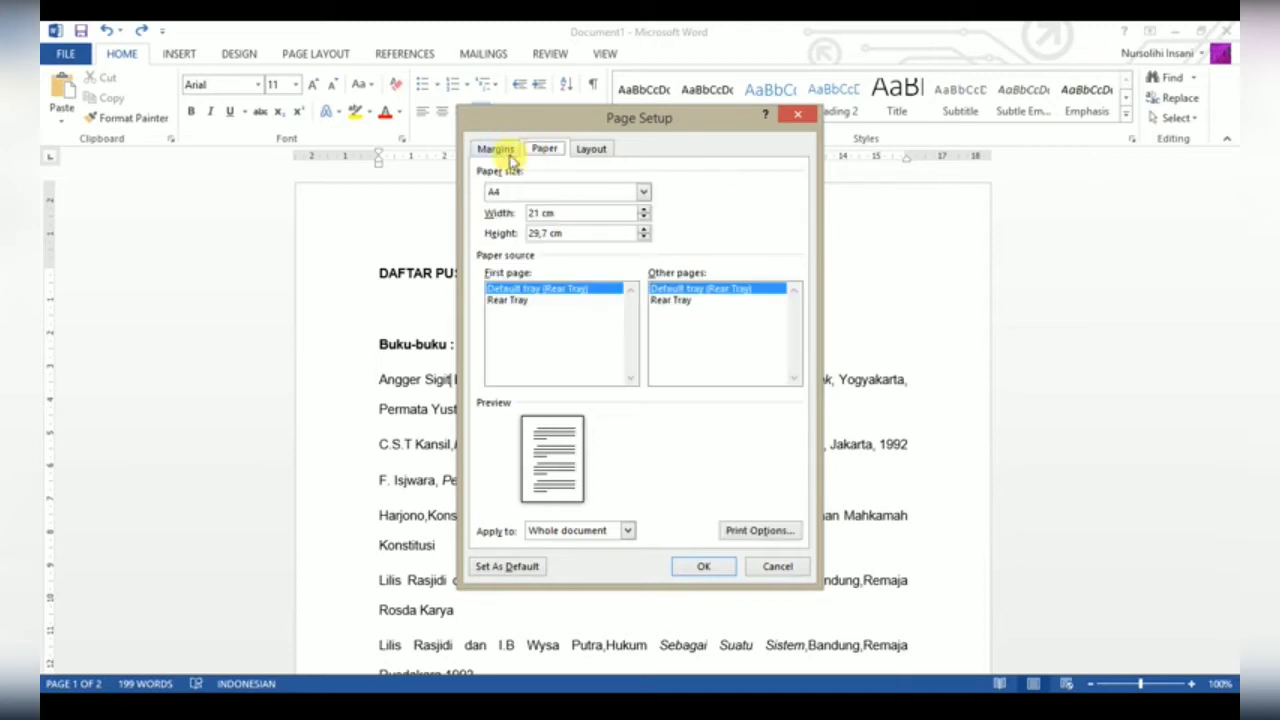
left_click(492, 149)
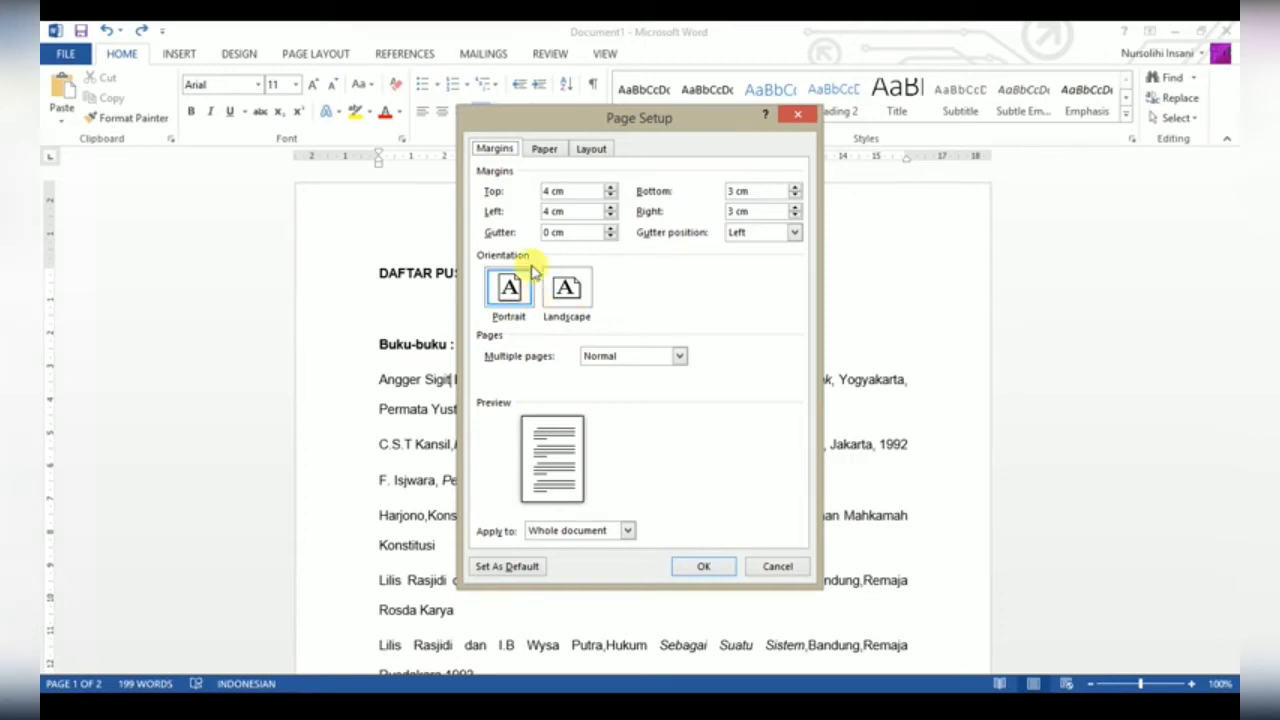
left_click(700, 566)
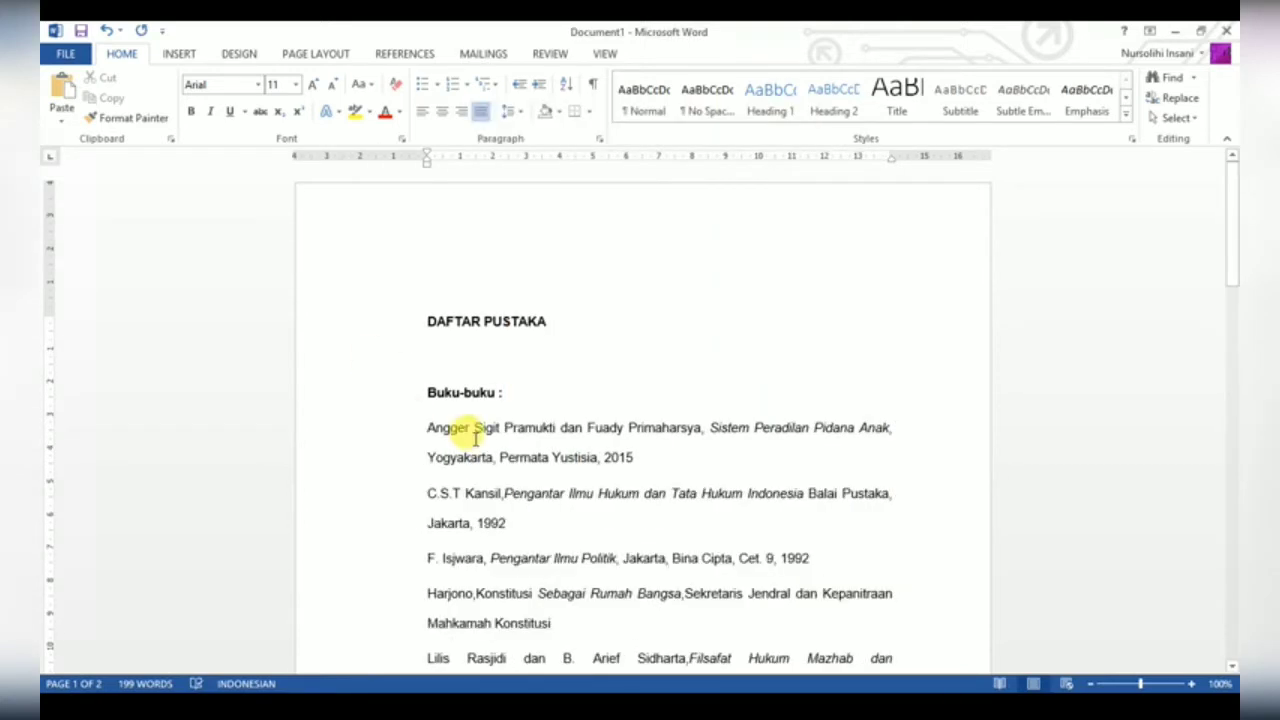
- Set the font of the entire document to Times New Roman, size 12
key("ctrl+a")
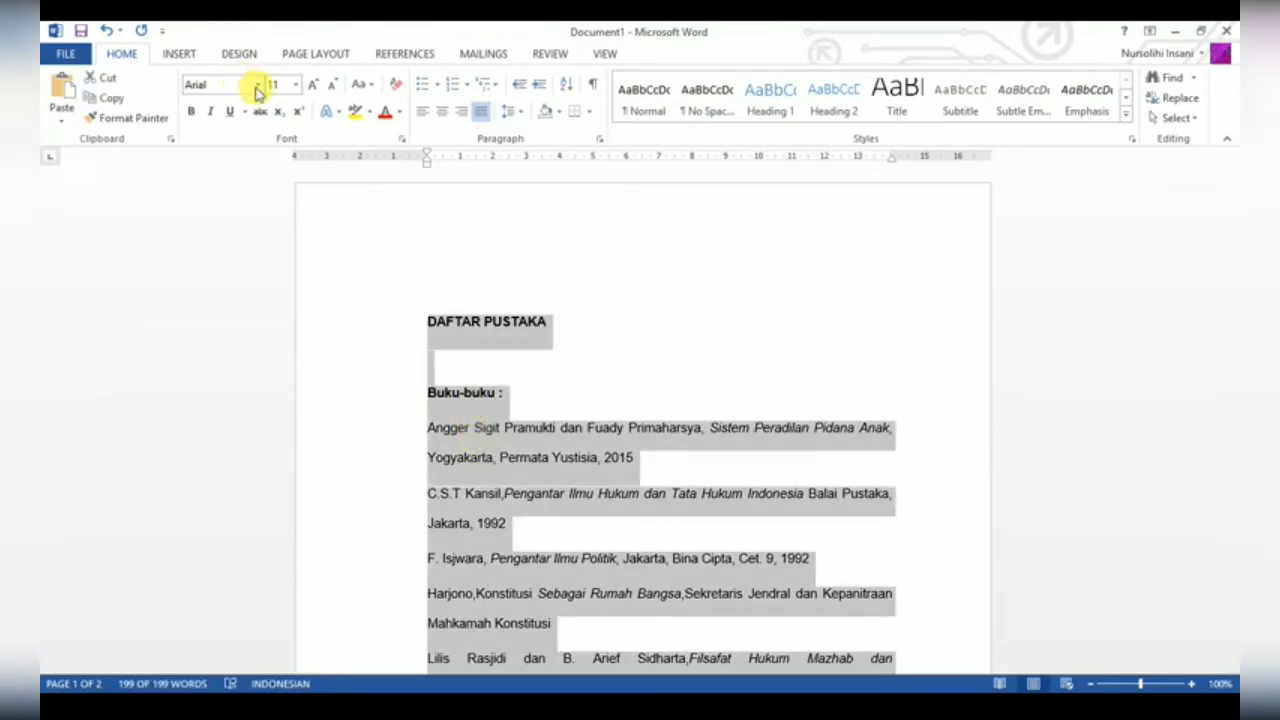
left_click(225, 85)
type("Times New Ro")
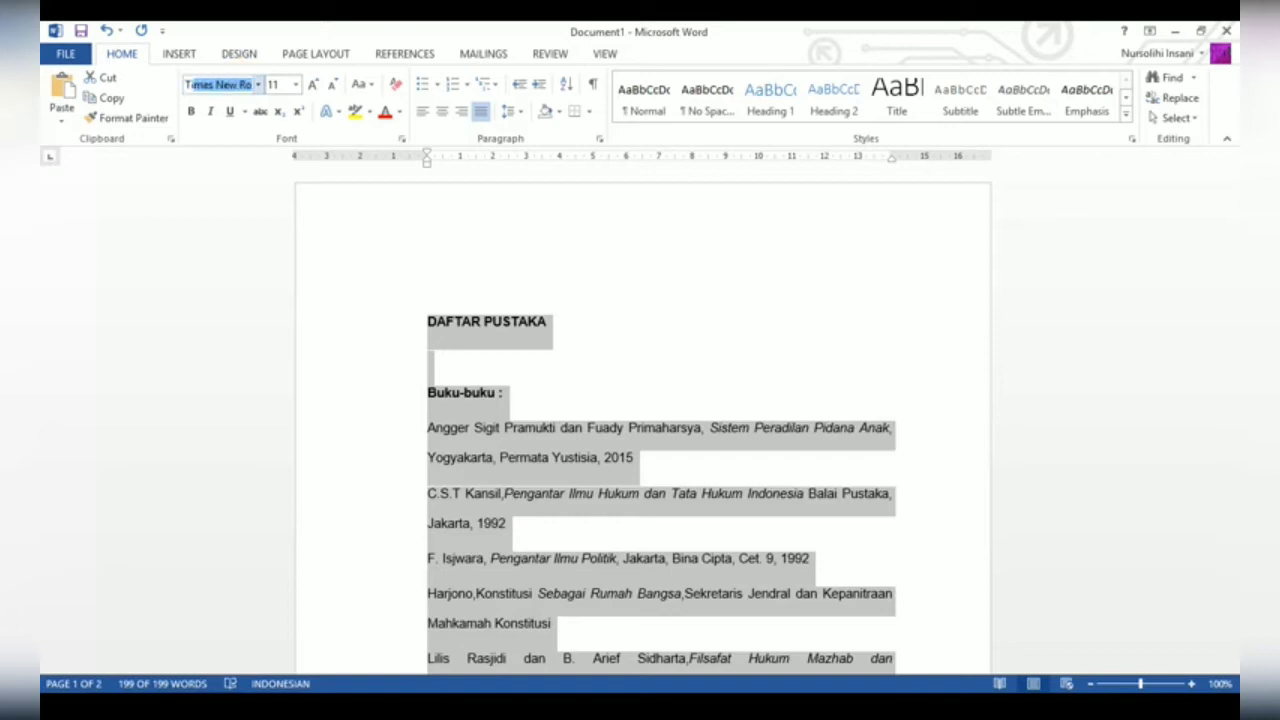
key("Return")
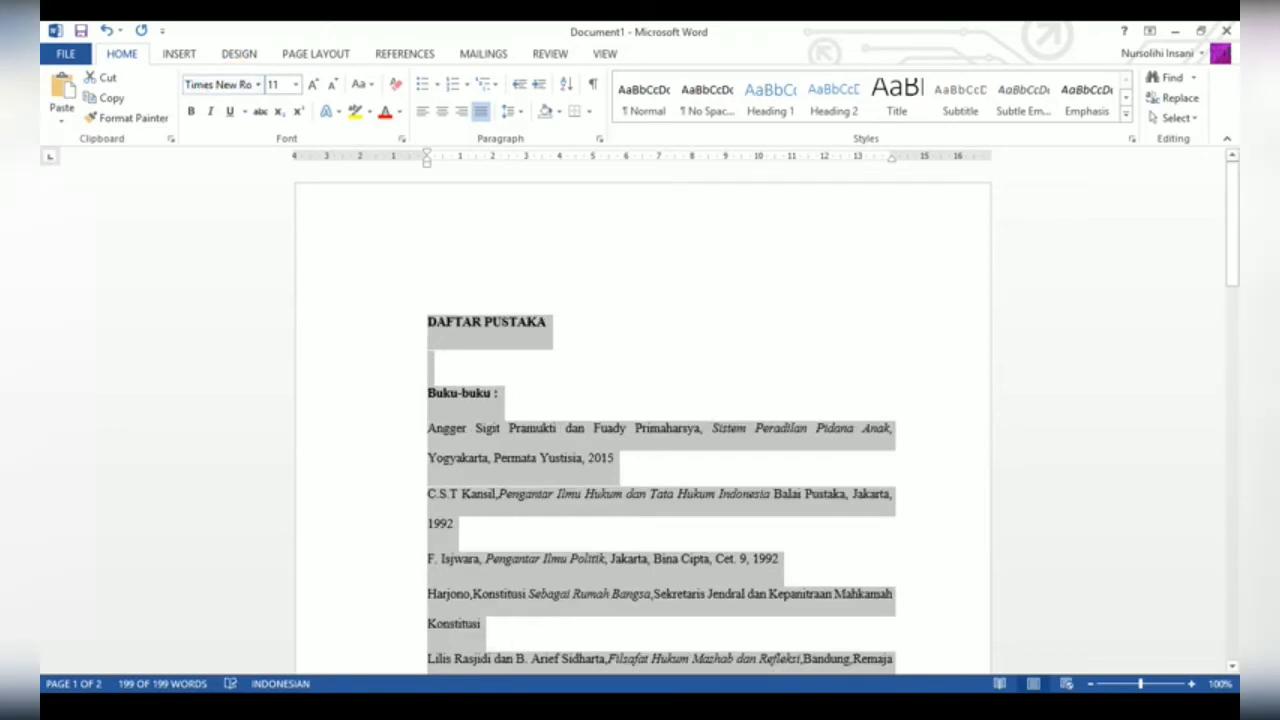
left_click(275, 84)
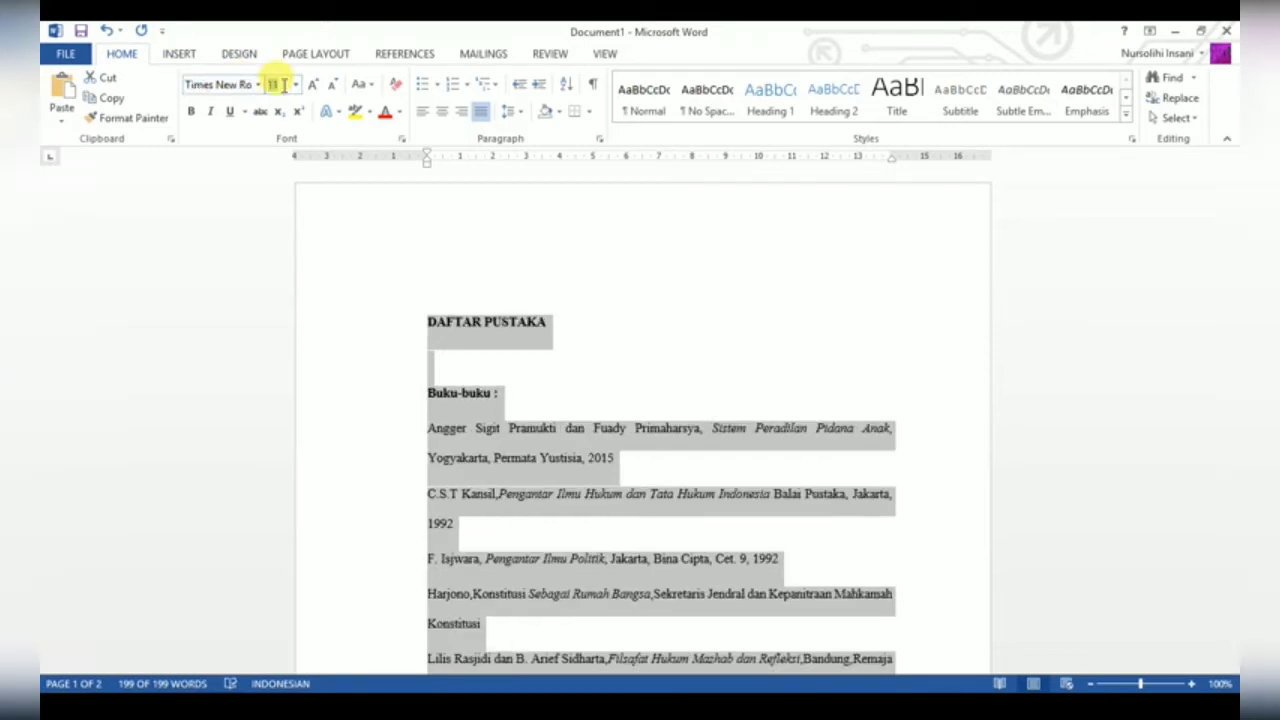
type("12")
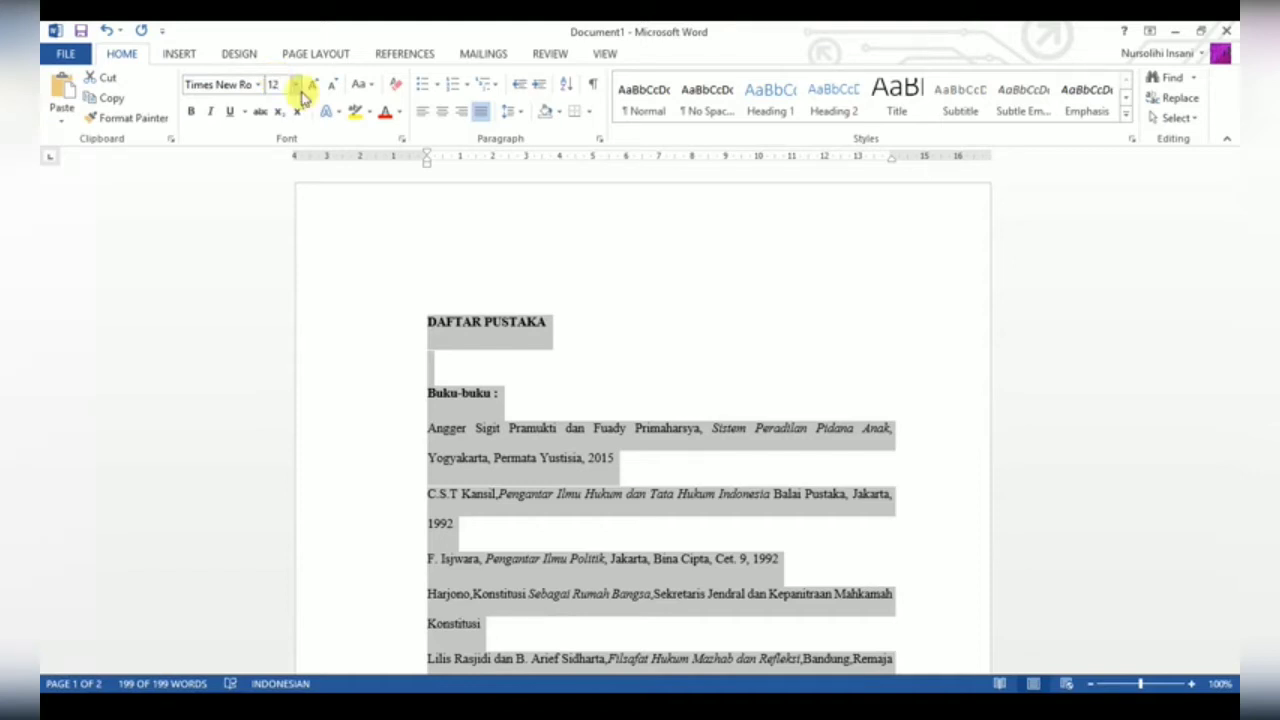
key("Return")
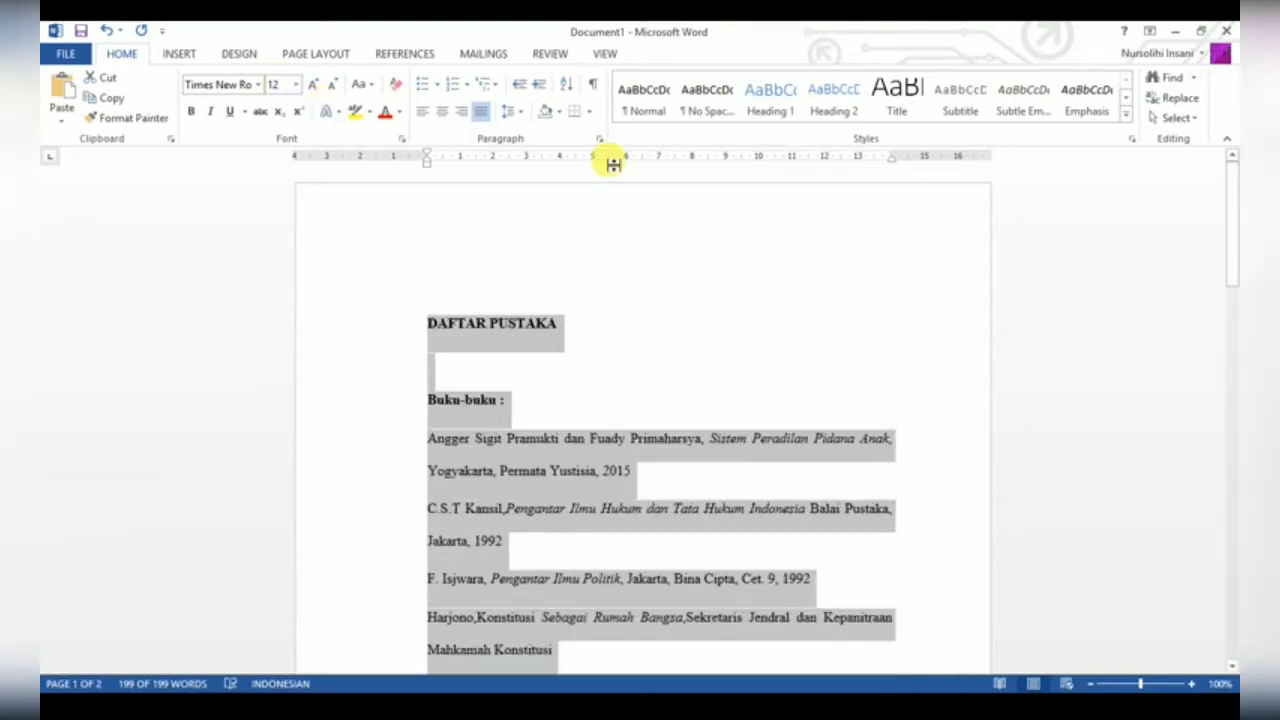
- Set the whole document's line spacing to 1,5 and its spacing after paragraphs to 8 pt
left_click(510, 111)
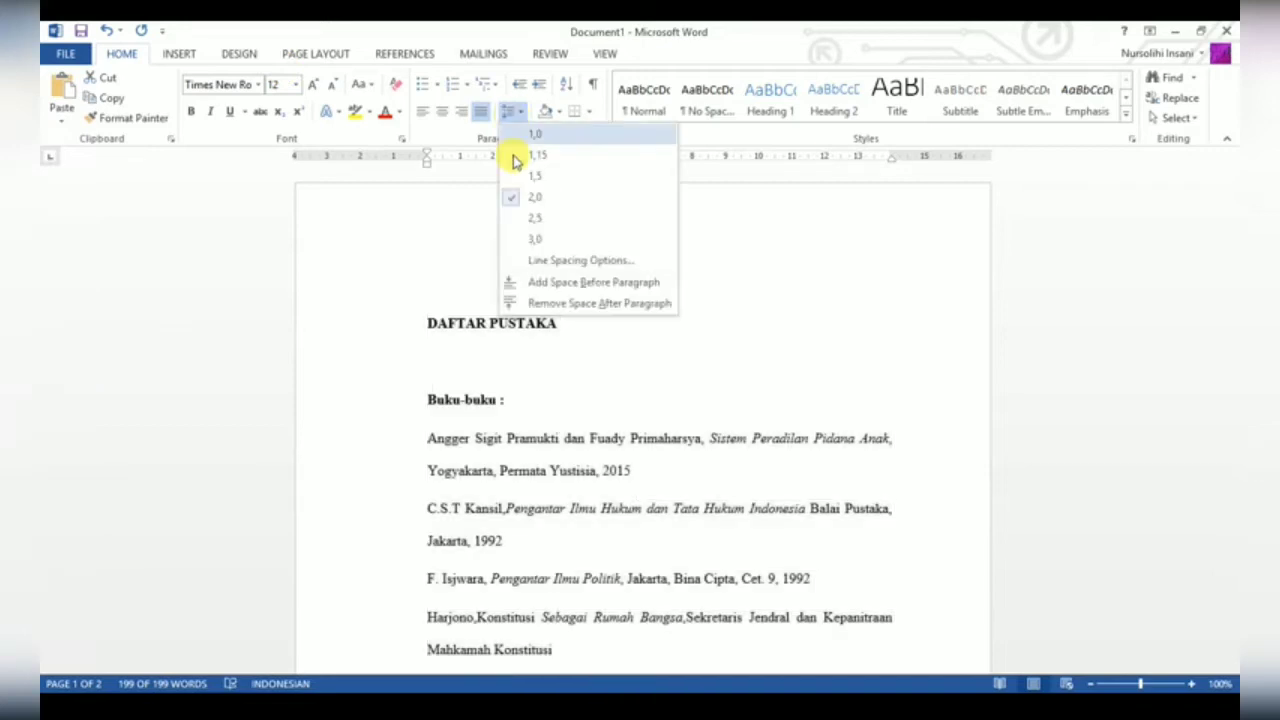
left_click(515, 175)
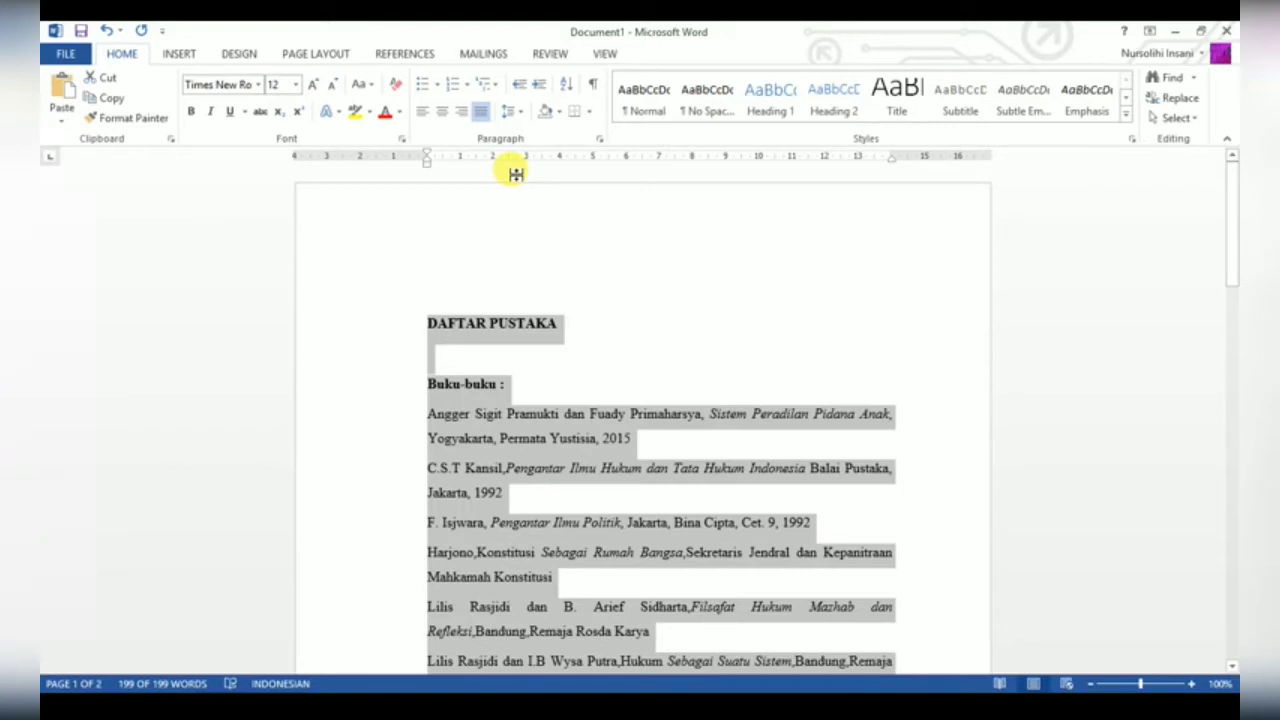
left_click(322, 54)
left_click(528, 117)
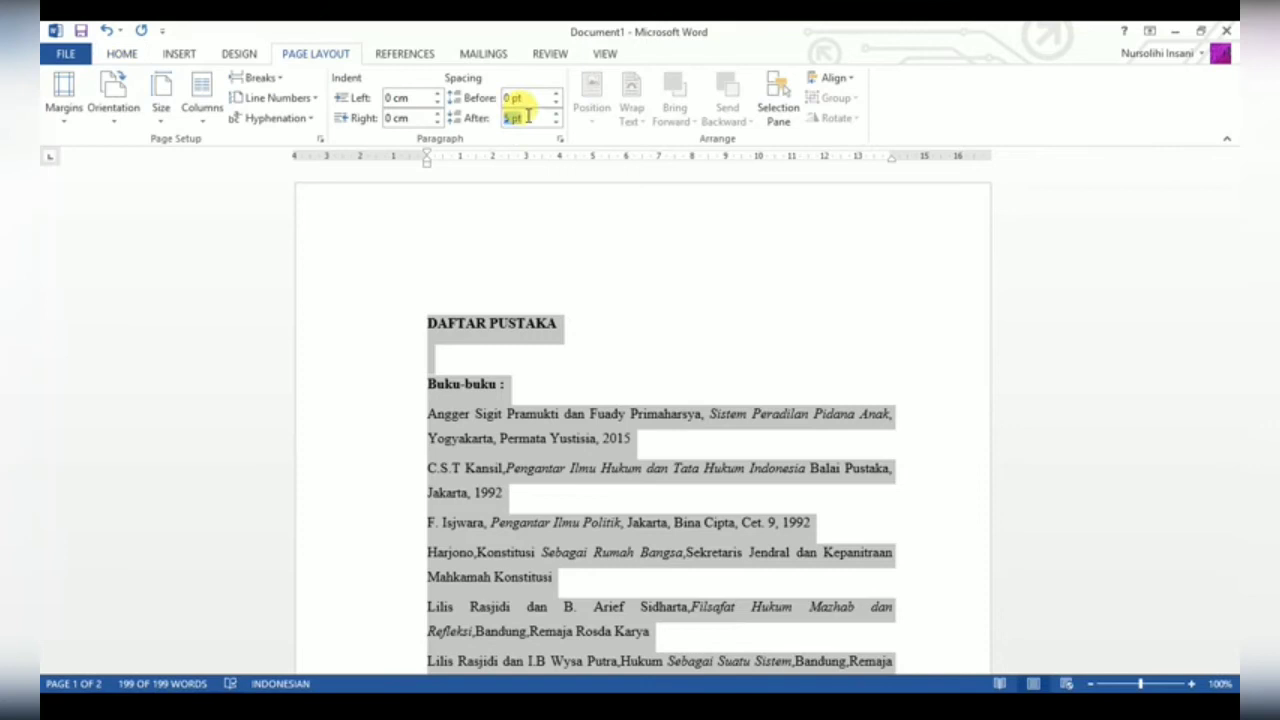
type("8")
key("Return")
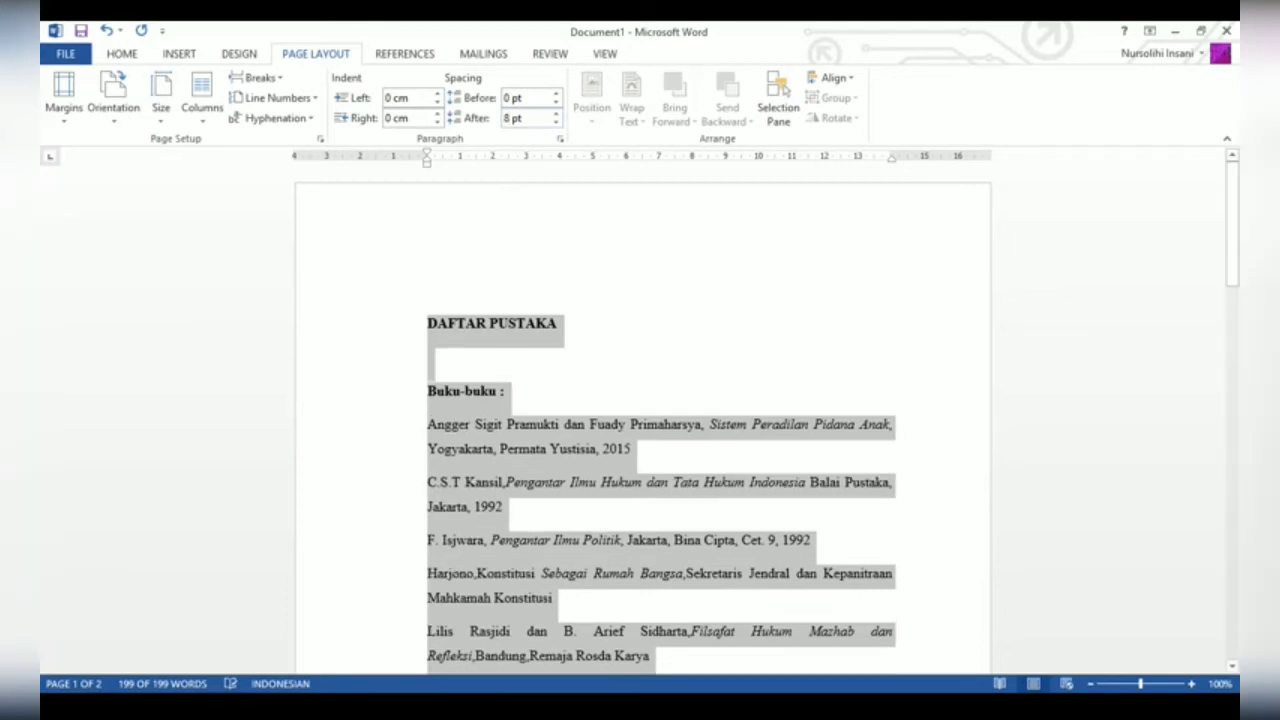
- Center the DAFTAR PUSTAKA title line
left_click(120, 55)
scroll(634, 378, "down", 2)
scroll(580, 375, "up", 1)
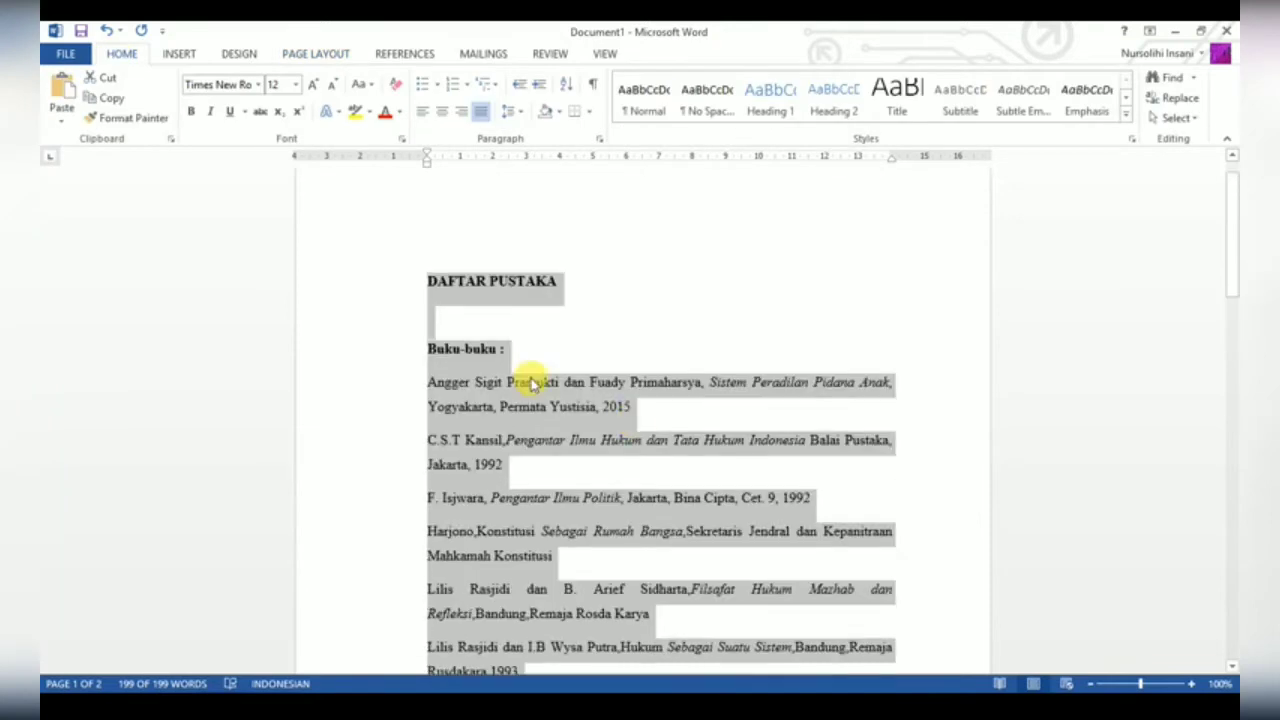
left_click(428, 313)
left_click(386, 290)
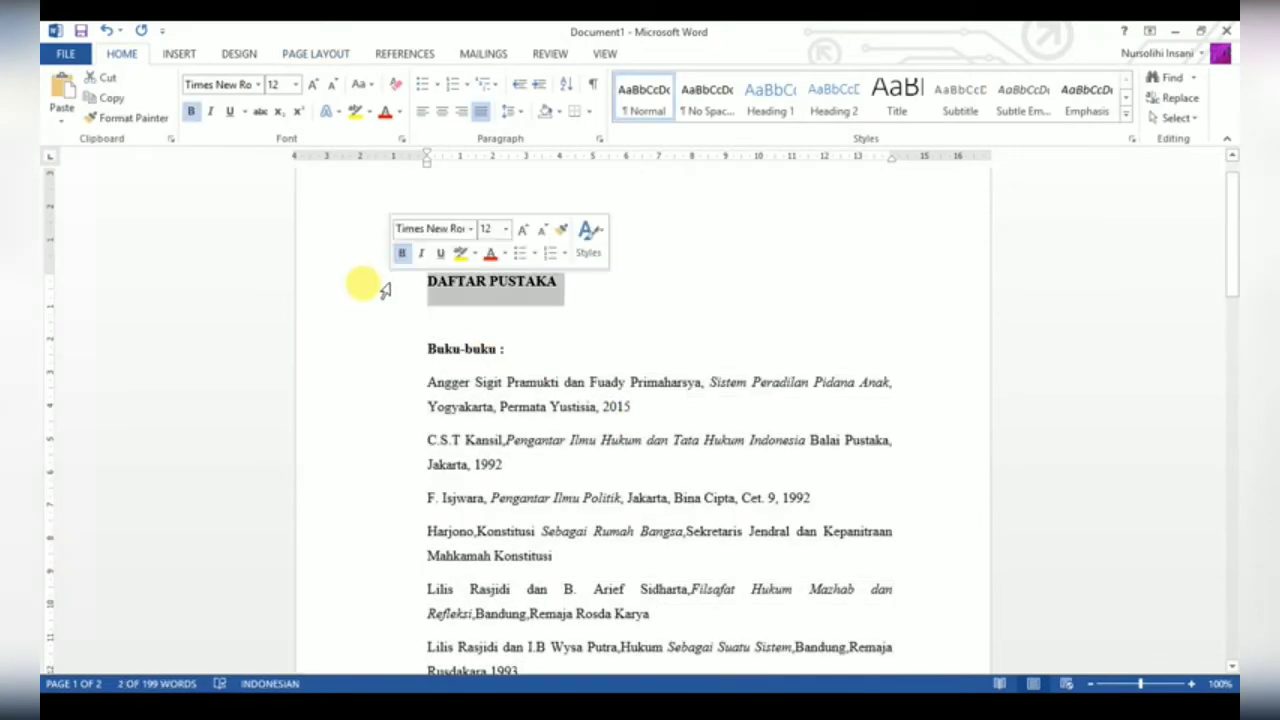
key("ctrl+e")
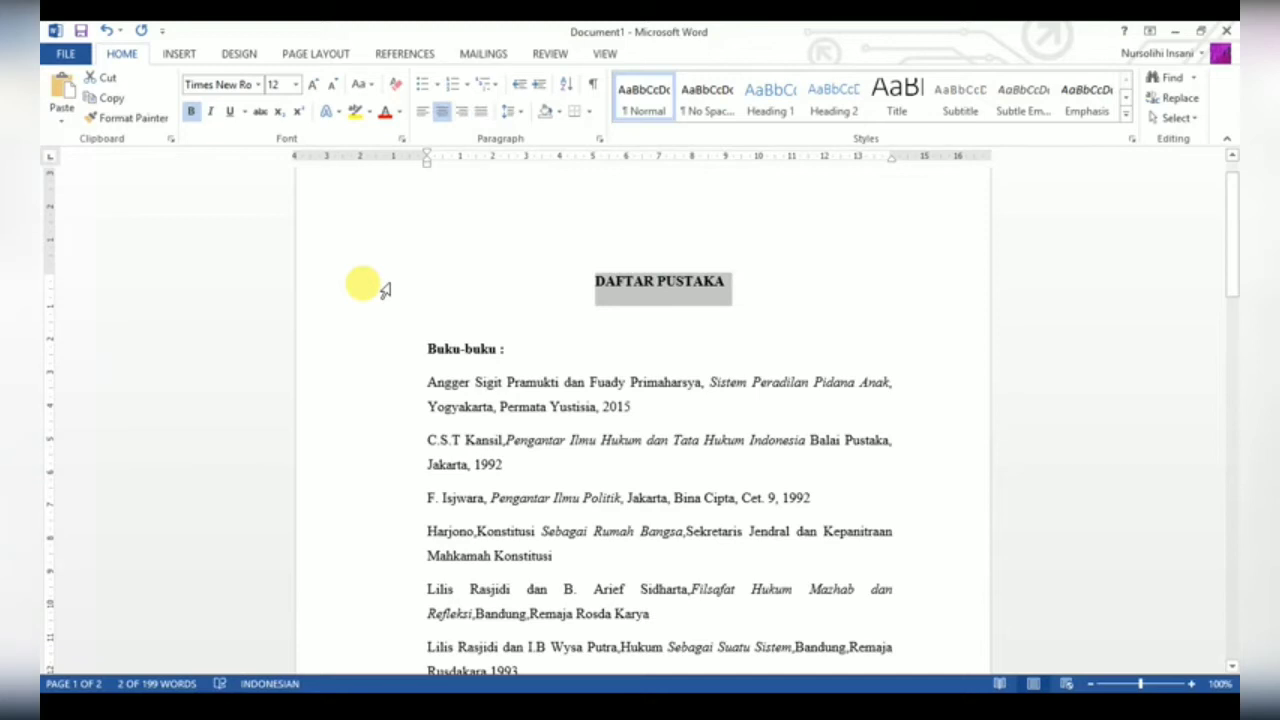
- Delete the blank line below the DAFTAR PUSTAKA title and insert a new centered blank line after the title
left_click(403, 336)
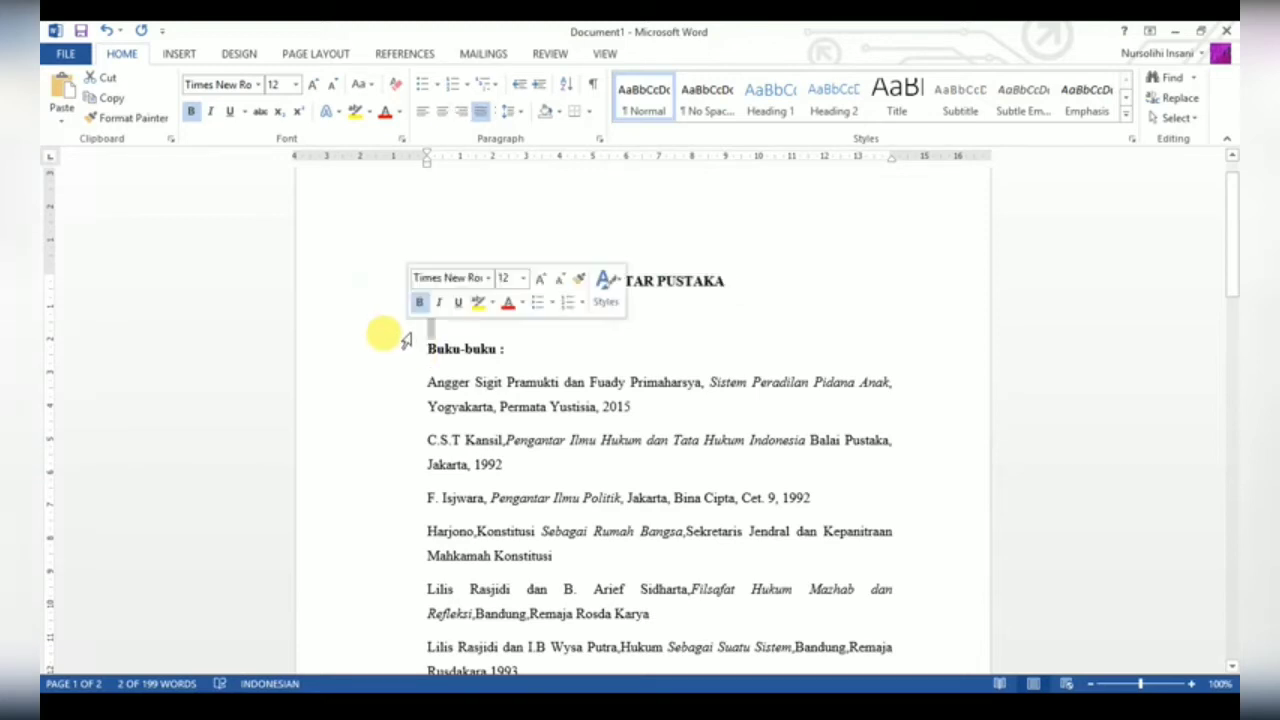
left_click(541, 317)
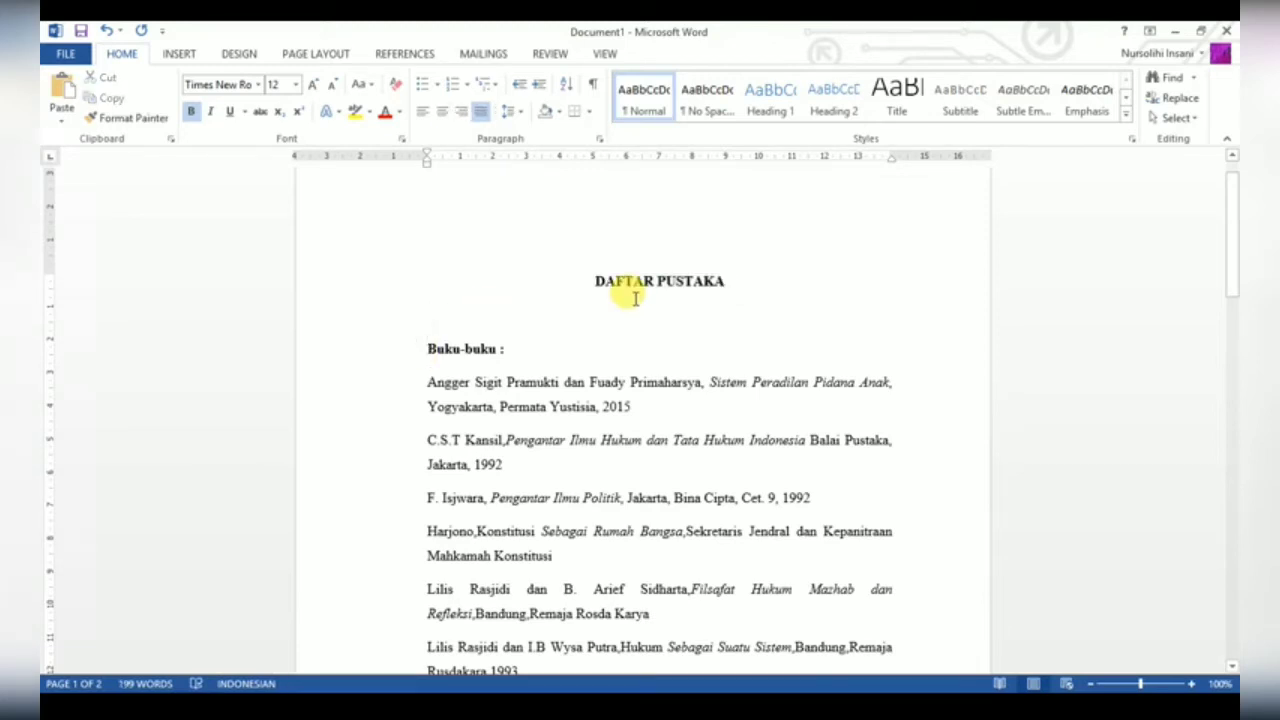
left_click(405, 334)
key("Delete")
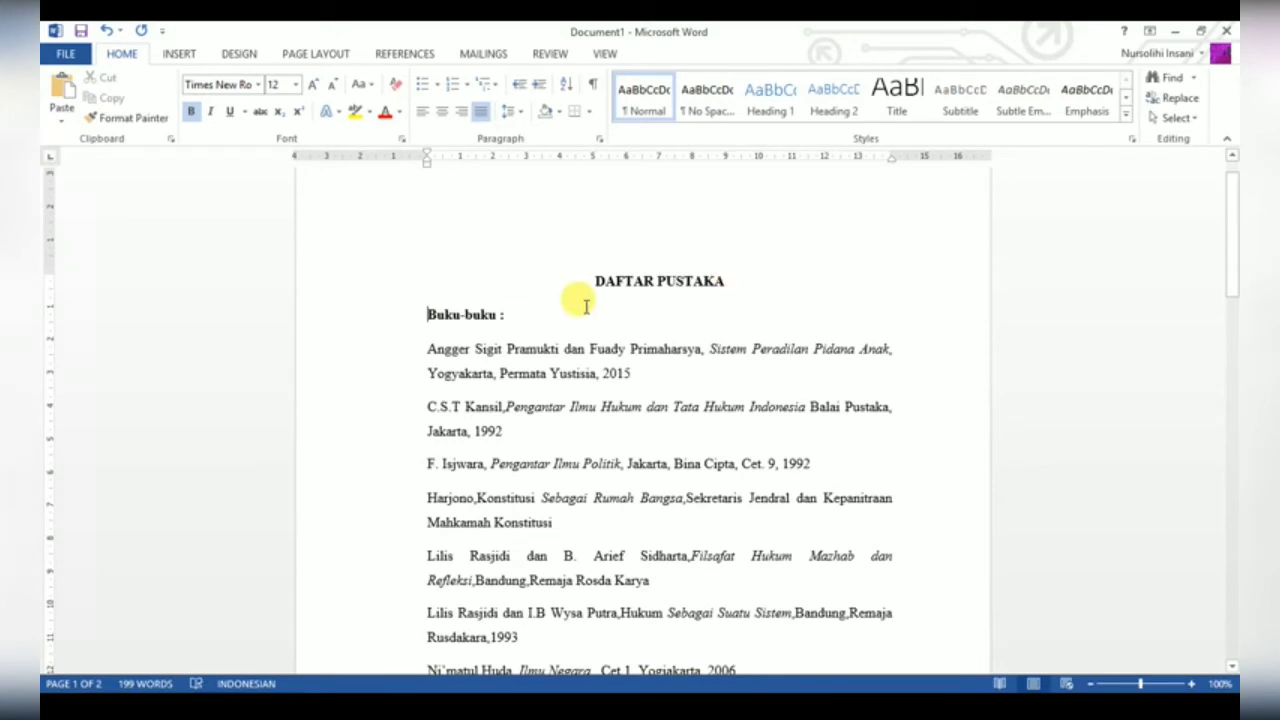
left_click(727, 281)
key("Return")
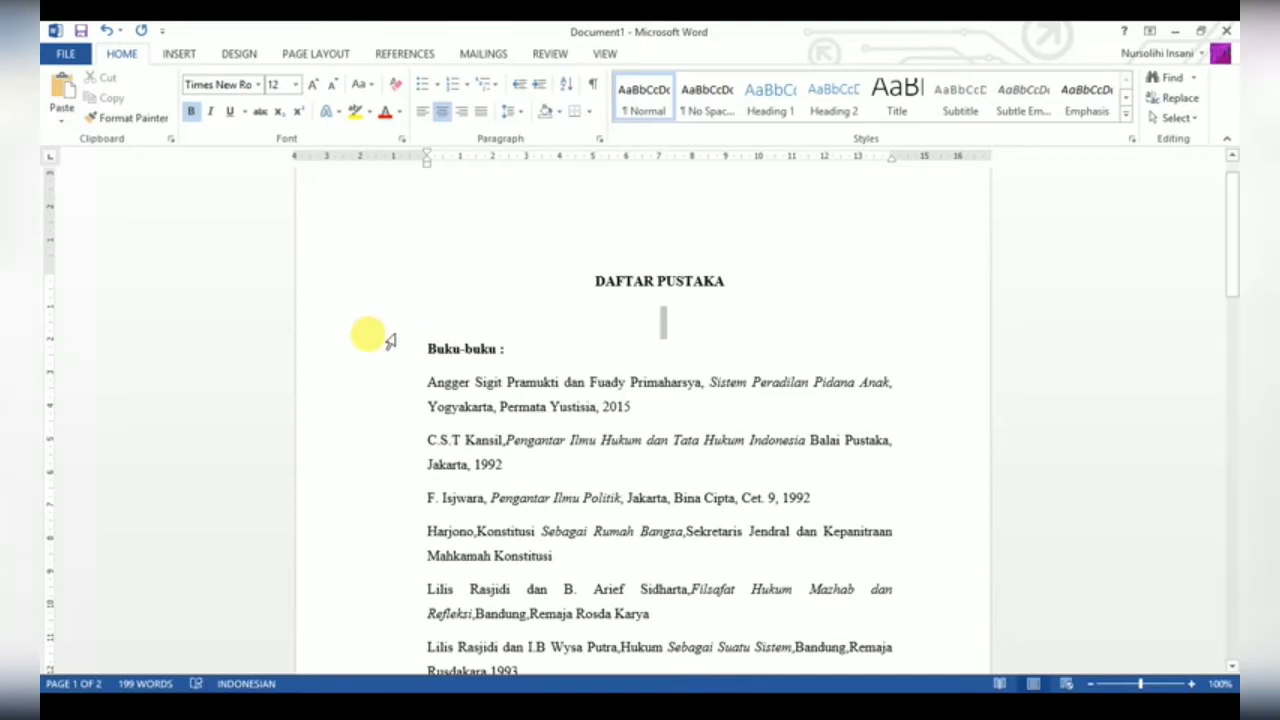
- Set the blank line below the title to 1,0 line spacing with 0 pt spacing after
left_click(512, 112)
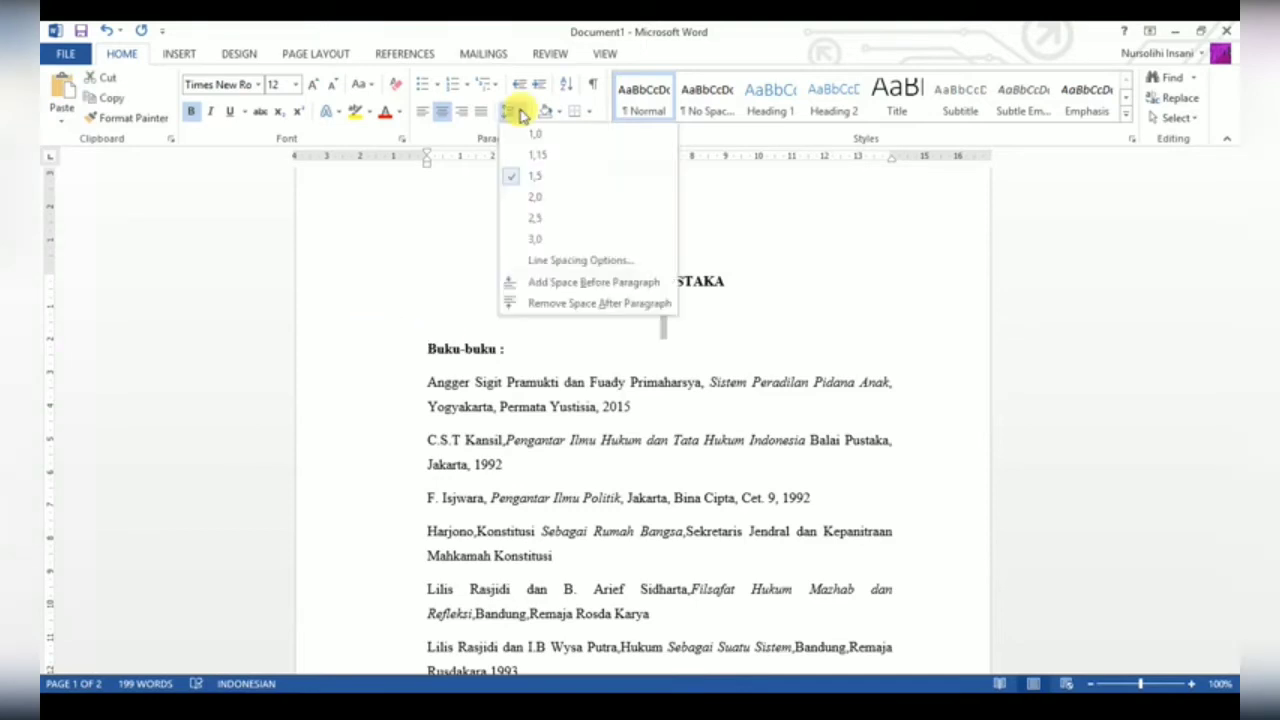
left_click(520, 140)
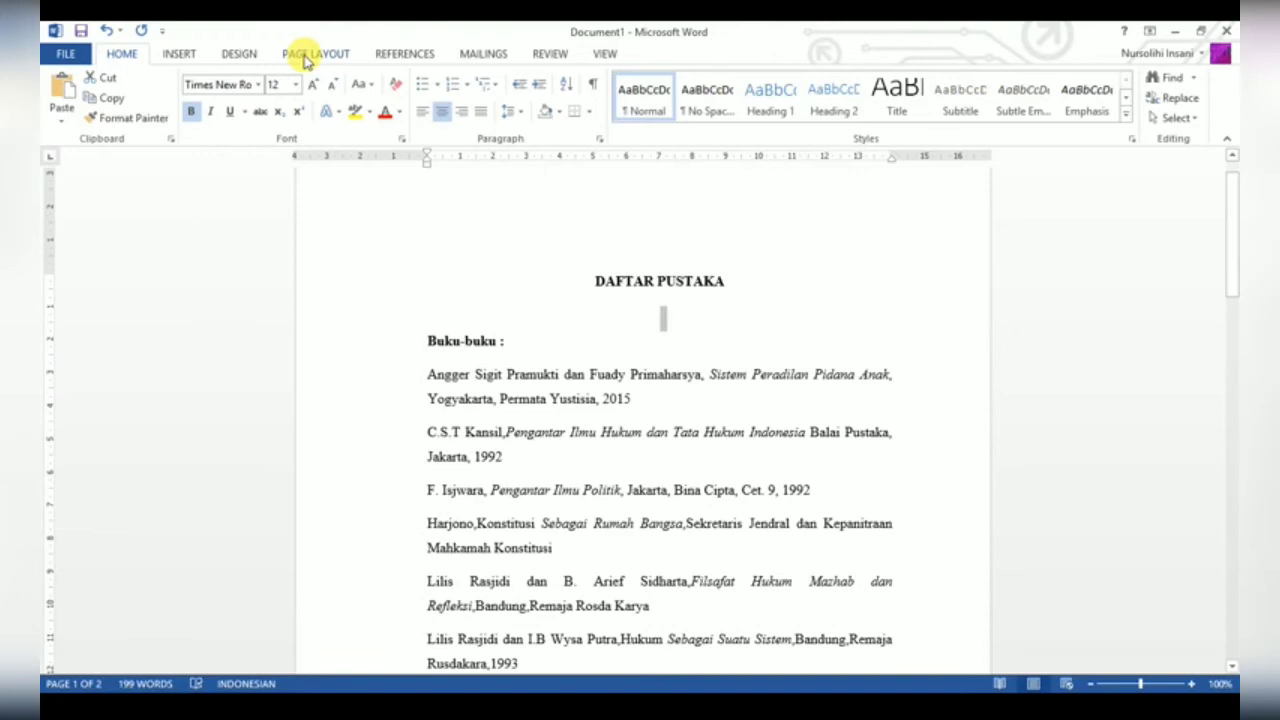
left_click(315, 54)
left_click(510, 118)
type("0")
key("Return")
left_click(600, 326)
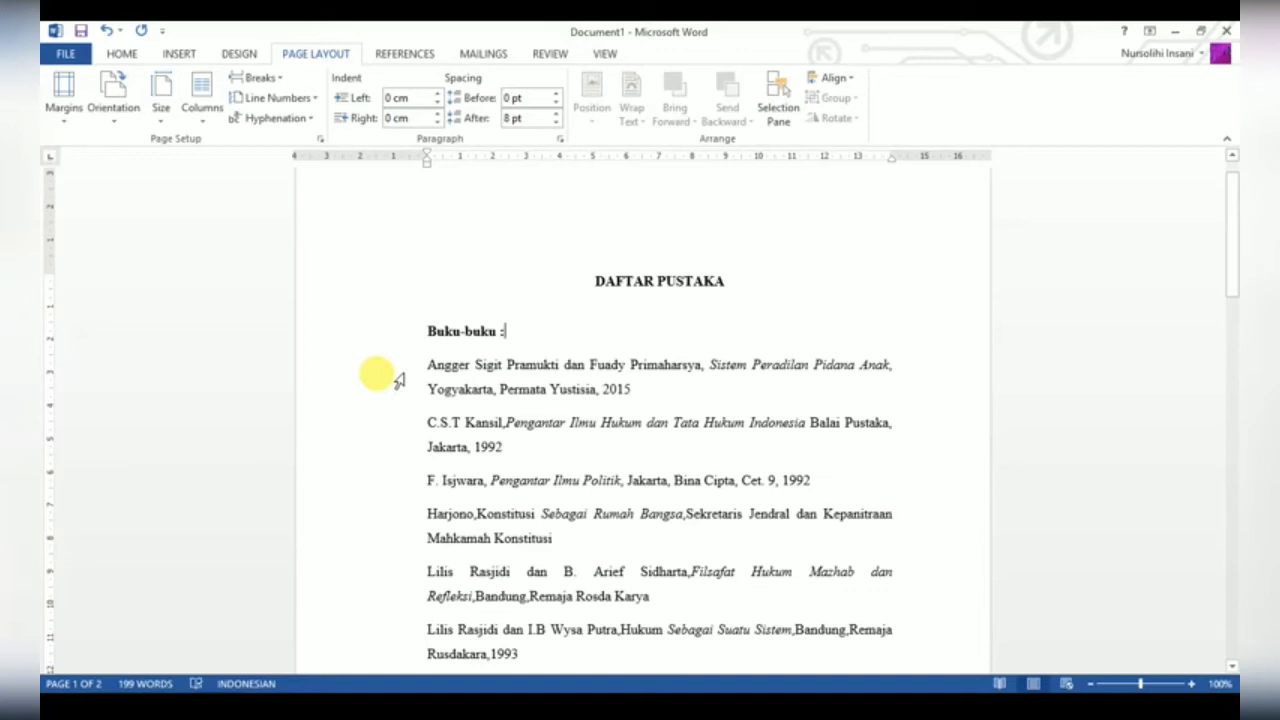
- Set the line spacing of all book entries under the Buku-buku heading to 1,0
left_click_drag(399, 374, 497, 565)
scroll(497, 565, "up", 2)
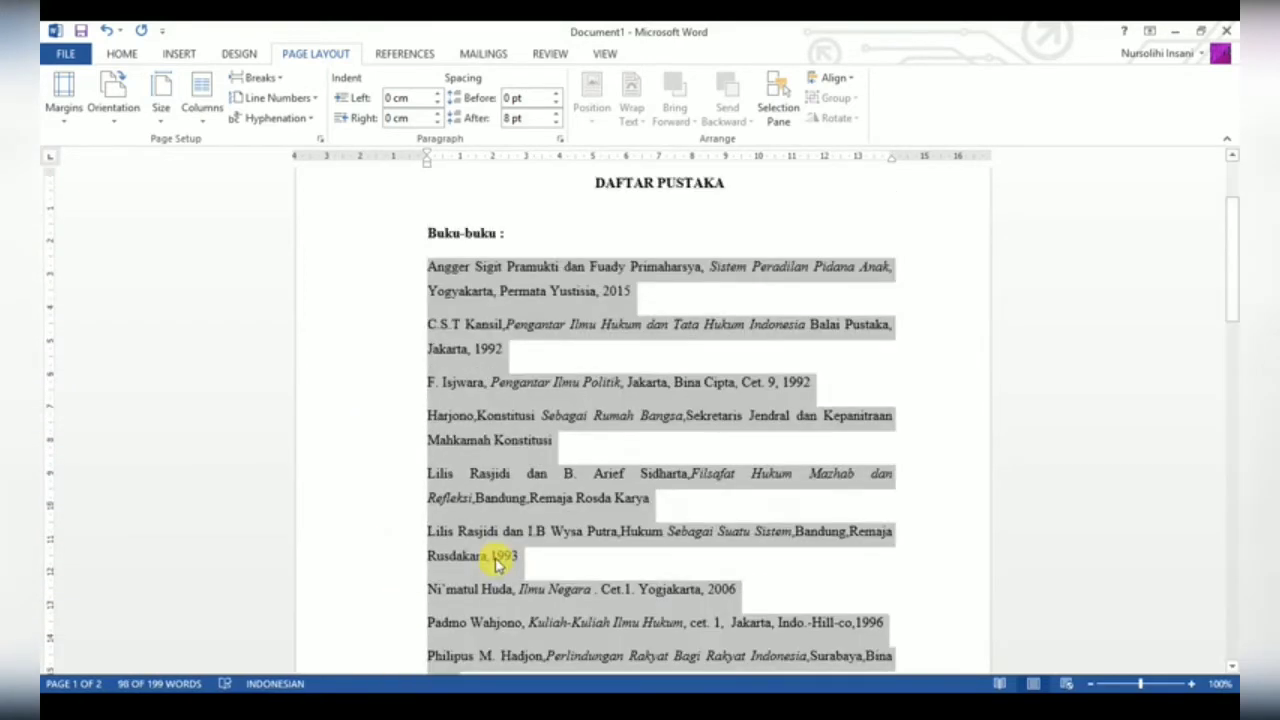
left_click(137, 57)
left_click(512, 112)
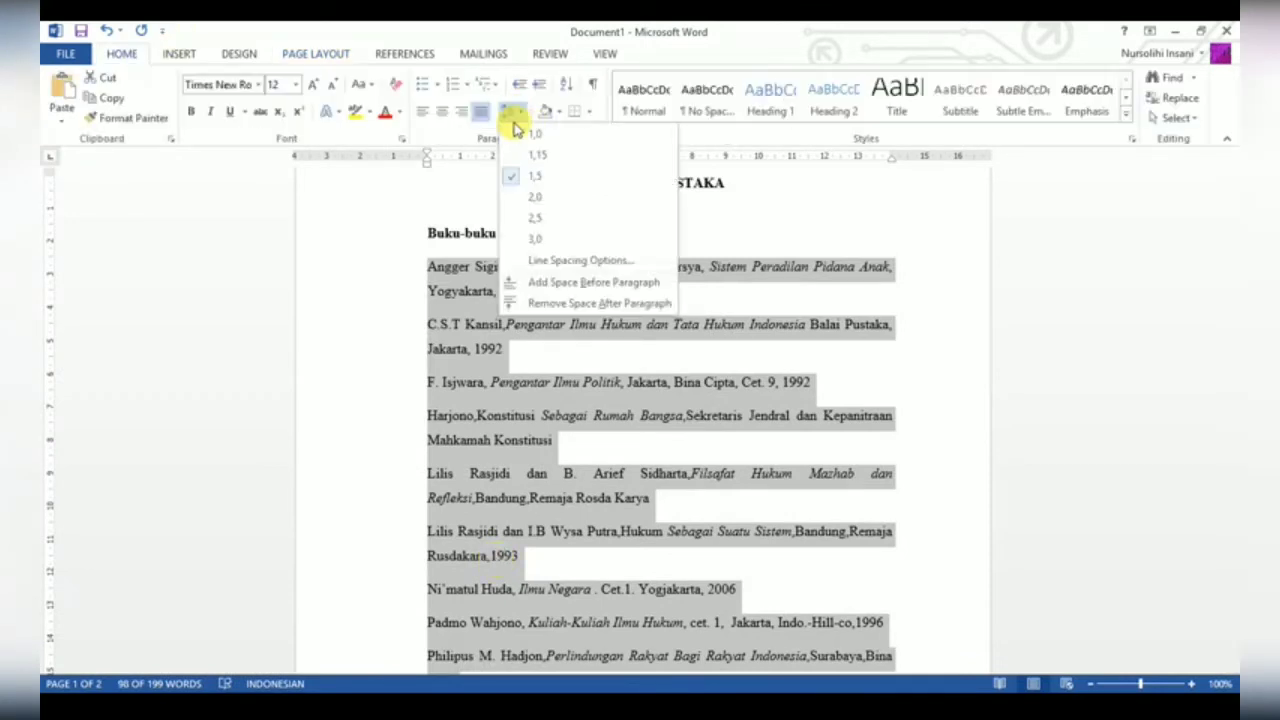
left_click(516, 132)
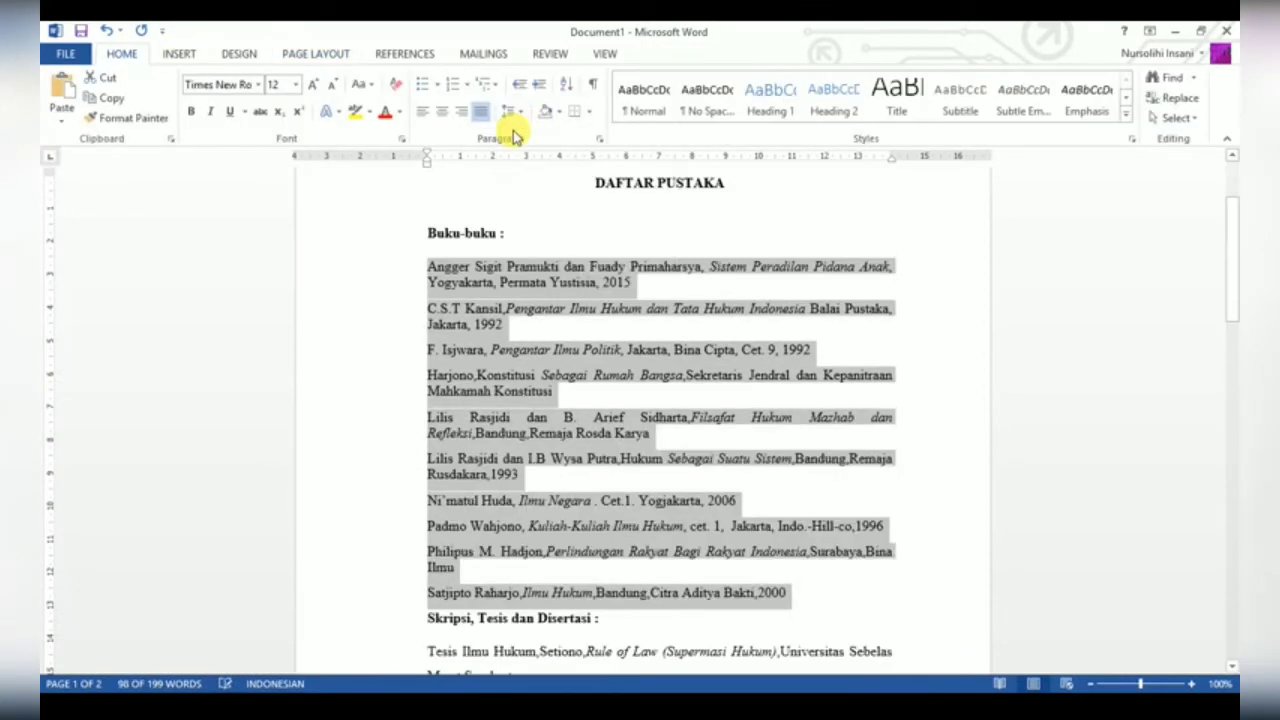
left_click(512, 326)
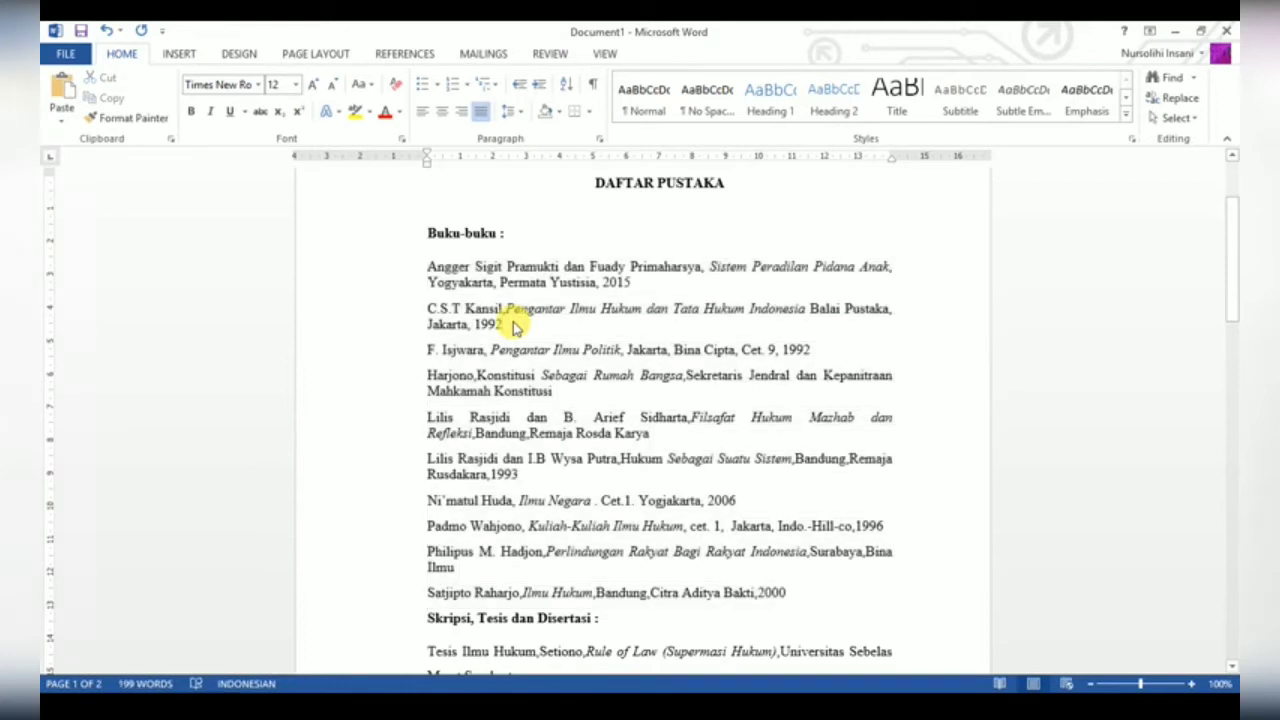
left_click(428, 283)
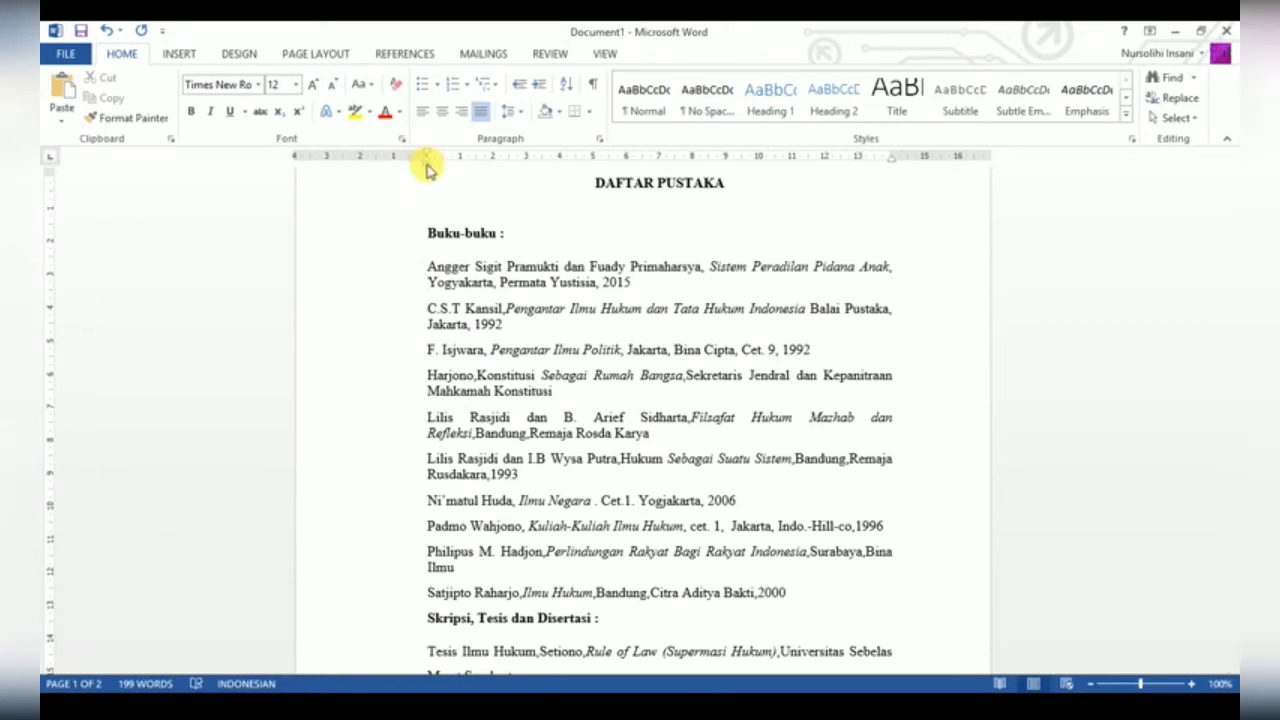
- Give the multi-line book entries under the Buku-buku heading a hanging indent of about 0.75 cm
left_click_drag(428, 165, 452, 168)
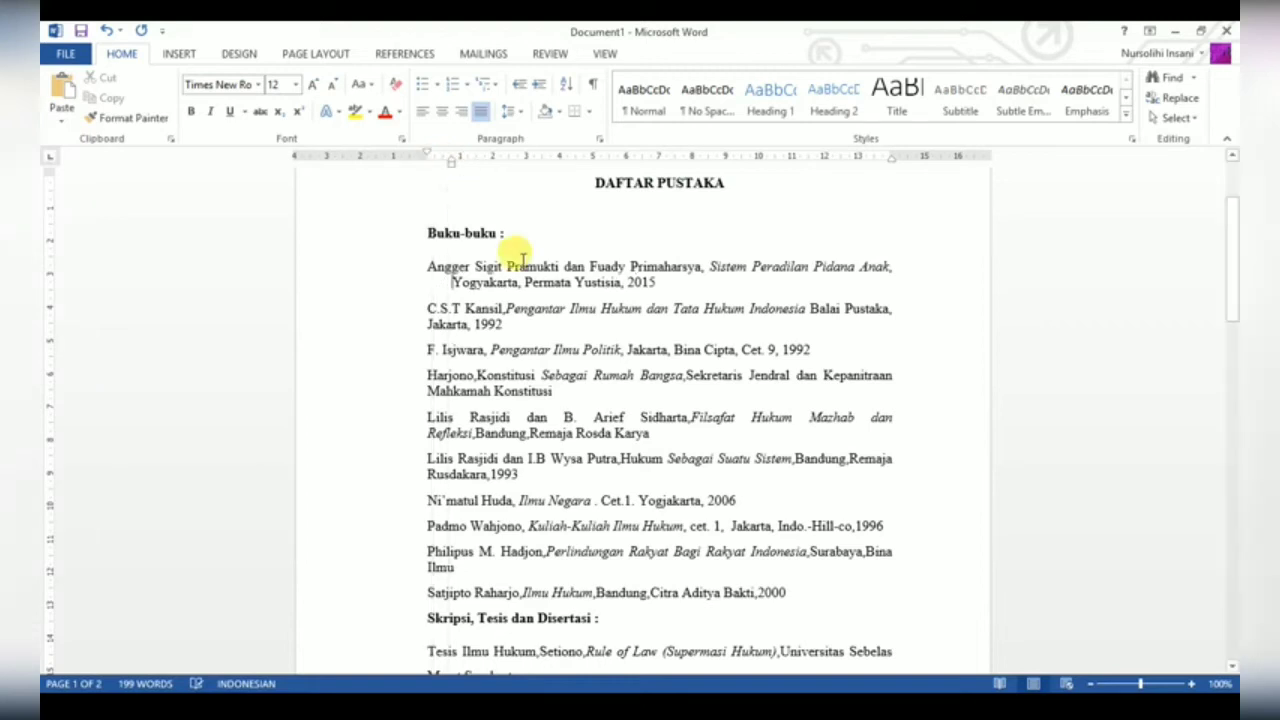
left_click(425, 323)
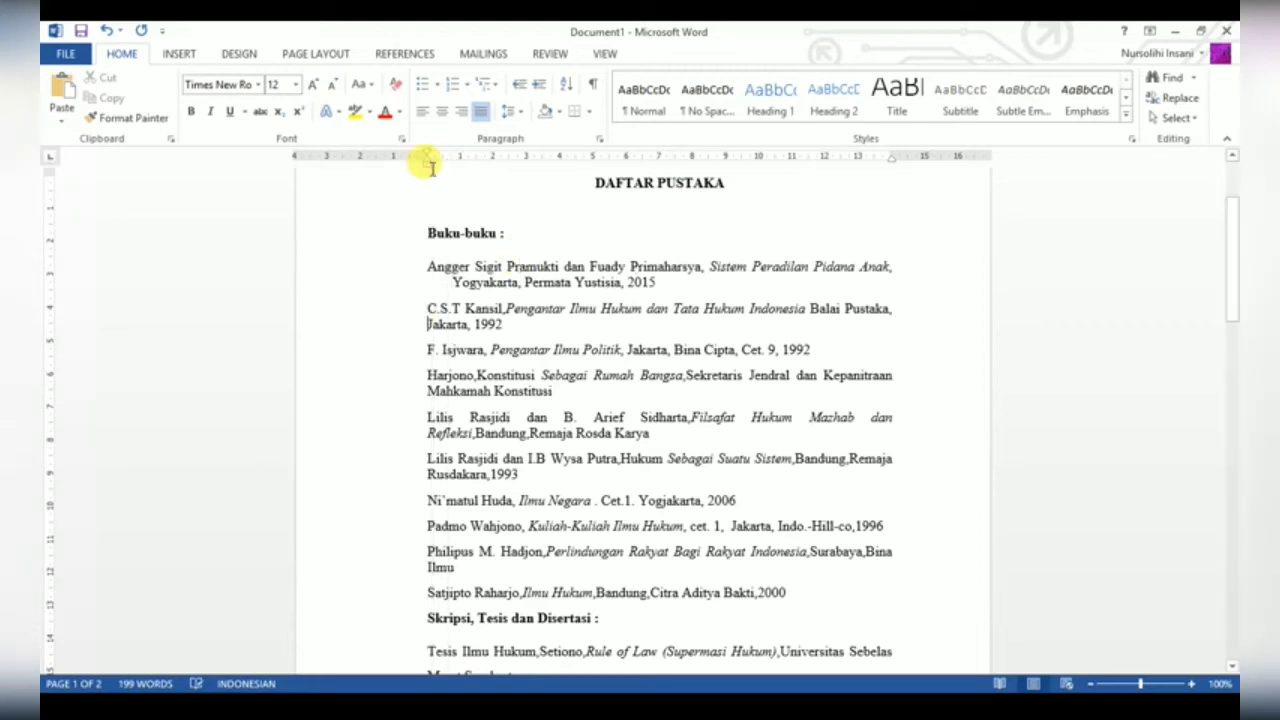
left_click_drag(428, 162, 452, 170)
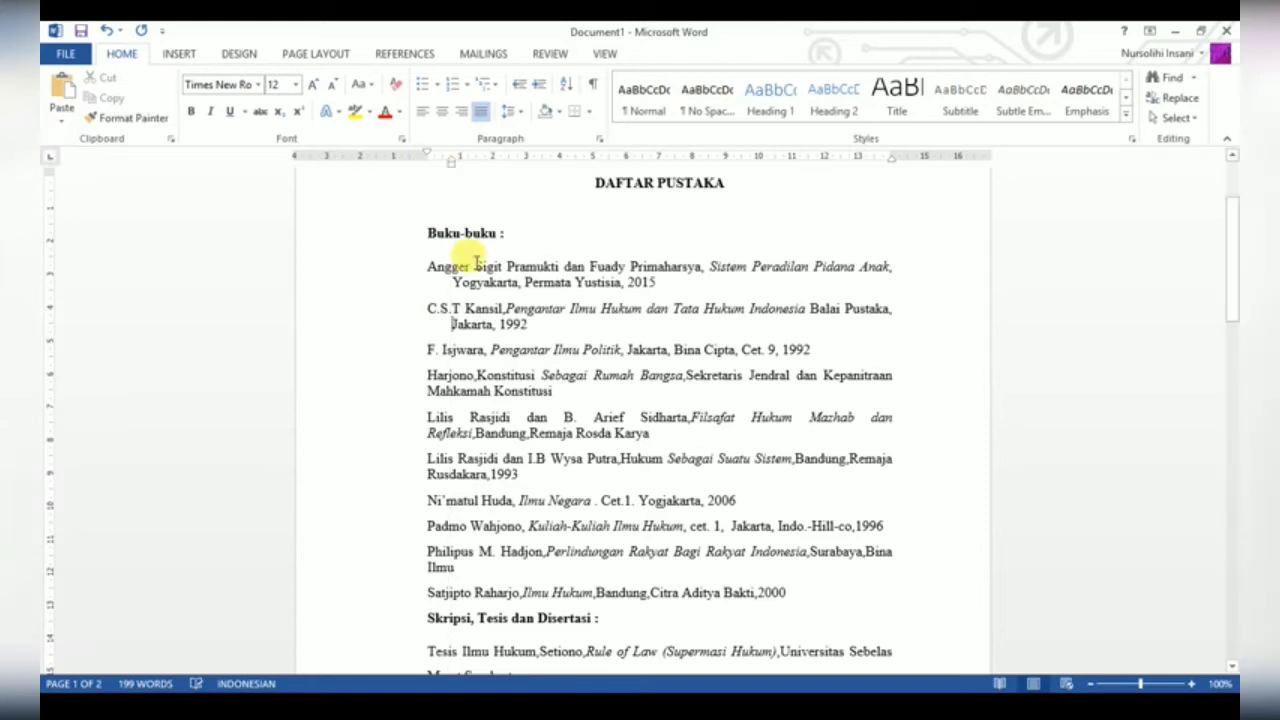
left_click(423, 389)
left_click_drag(429, 163, 452, 166)
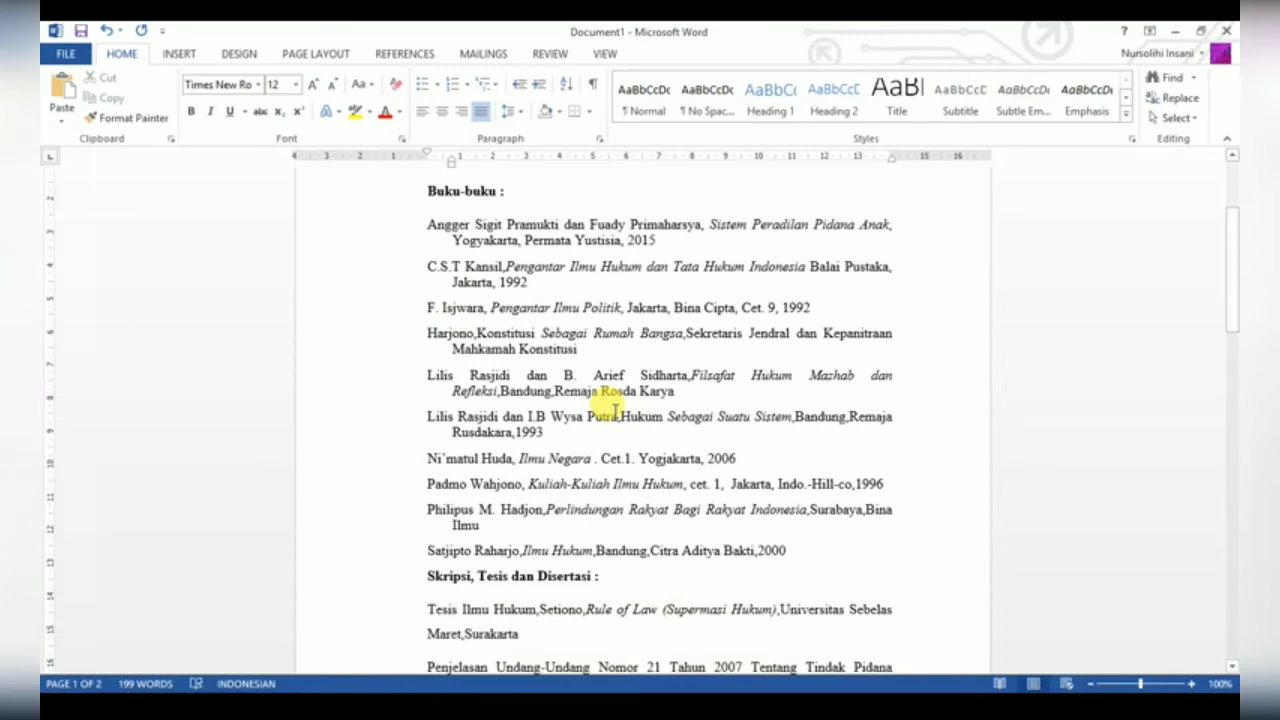
left_click(616, 411)
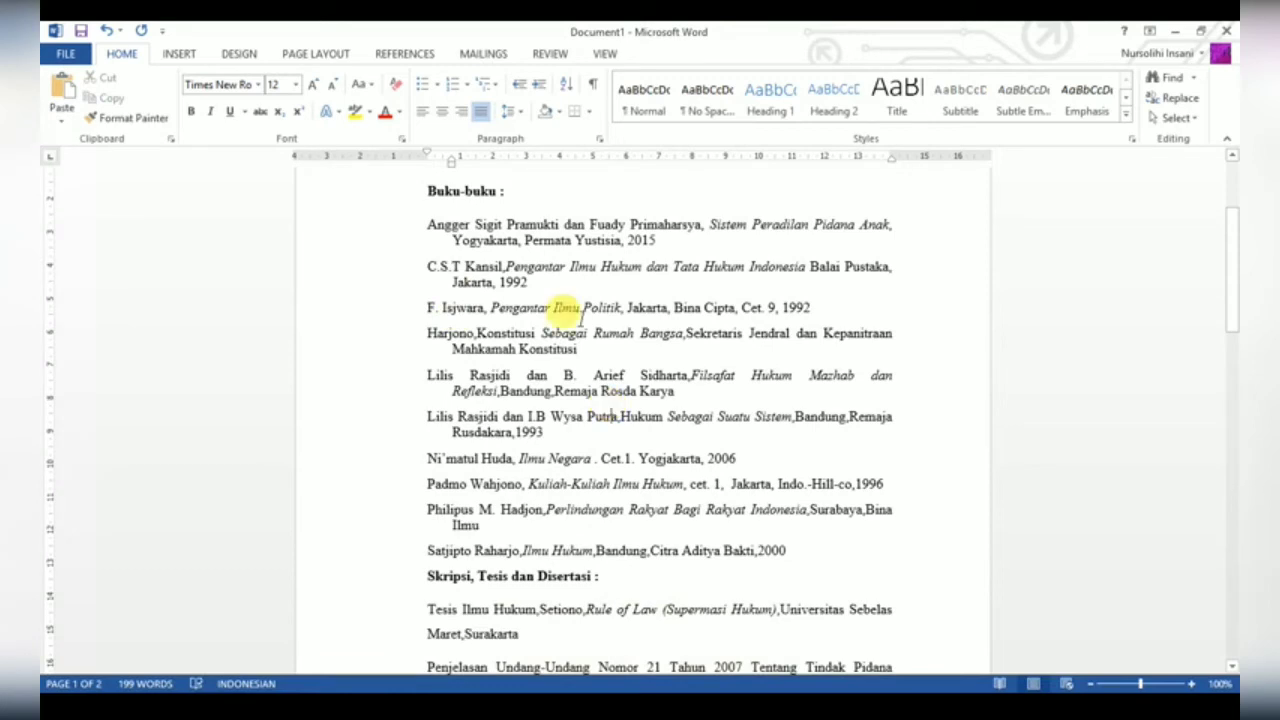
left_click_drag(375, 237, 380, 566)
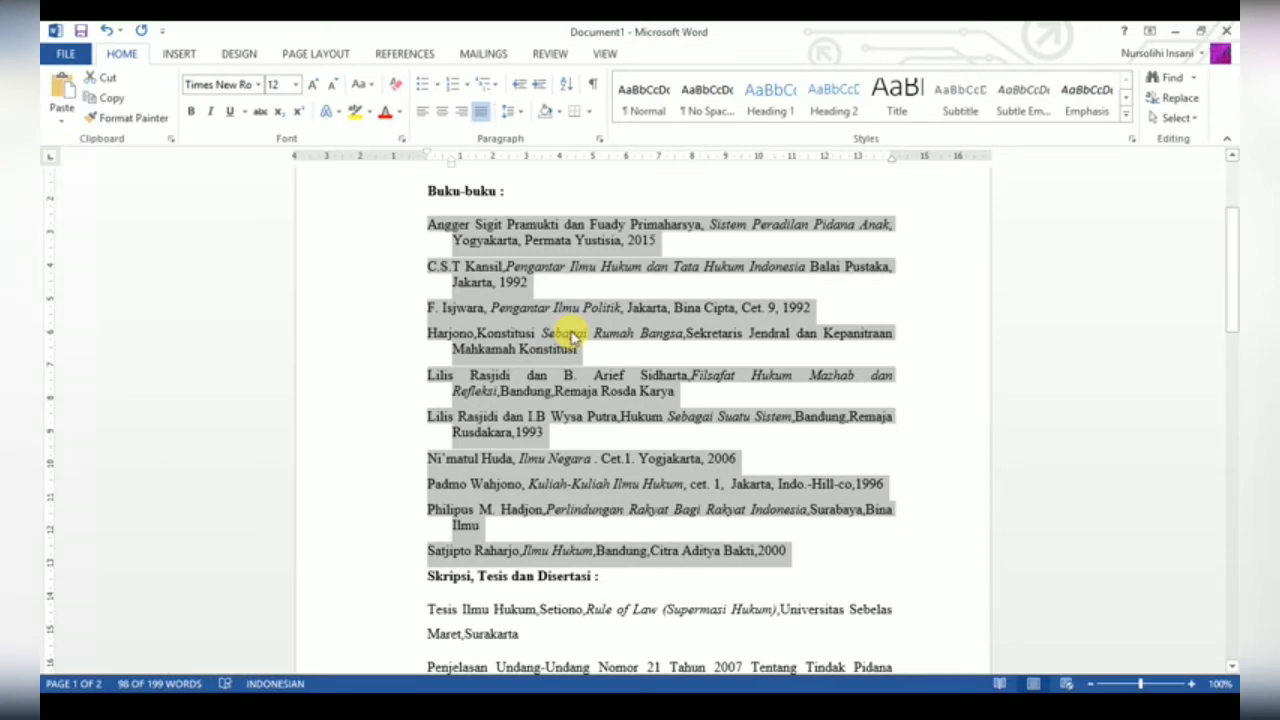
left_click(566, 84)
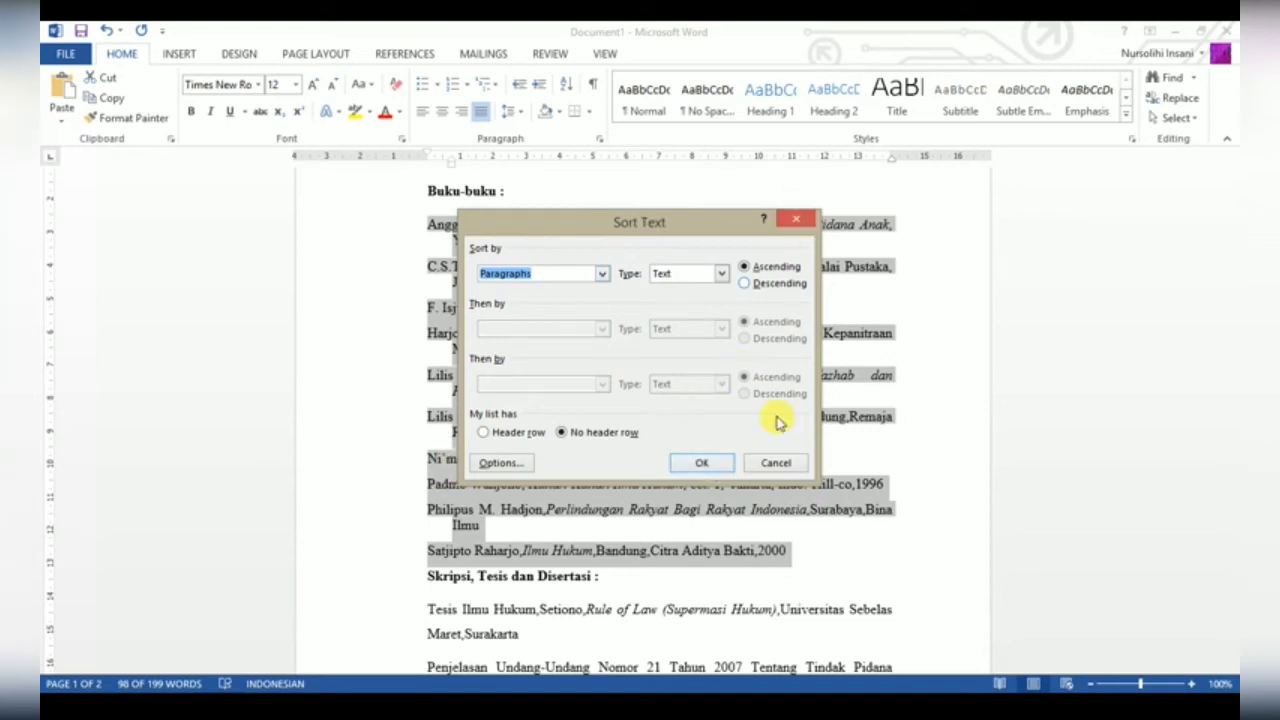
left_click(776, 464)
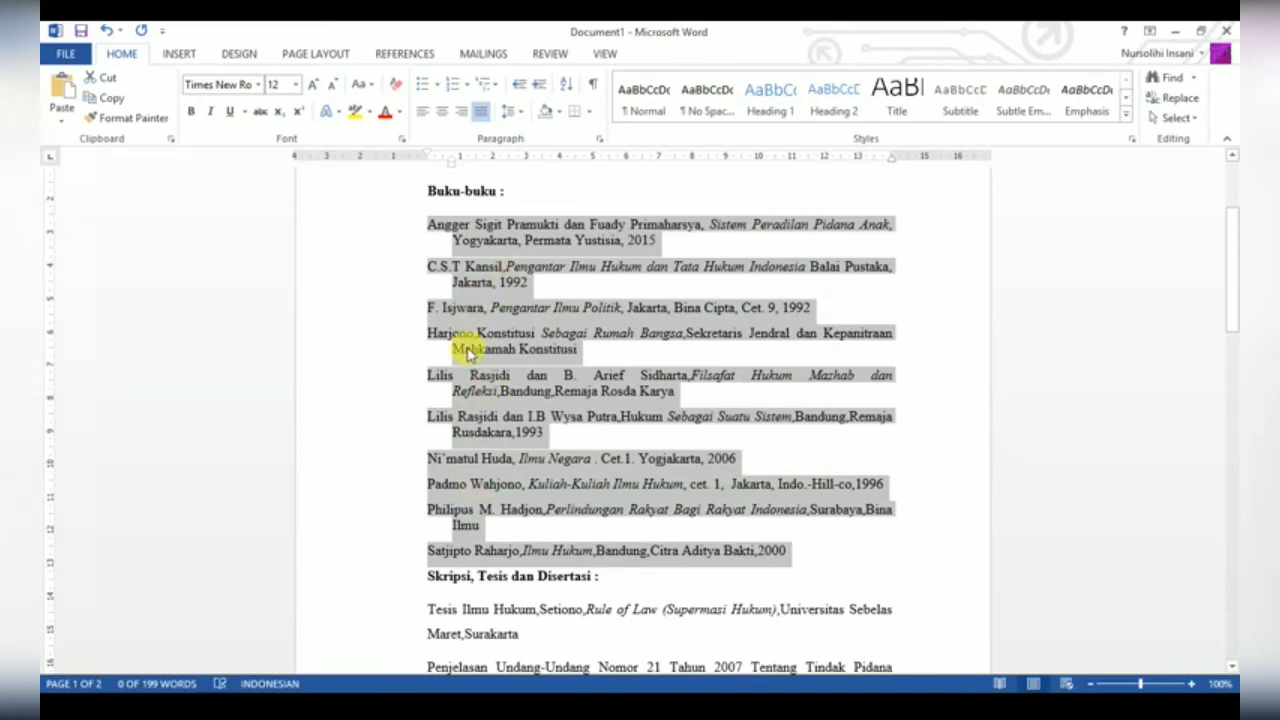
left_click(376, 242)
left_click_drag(371, 227, 350, 552)
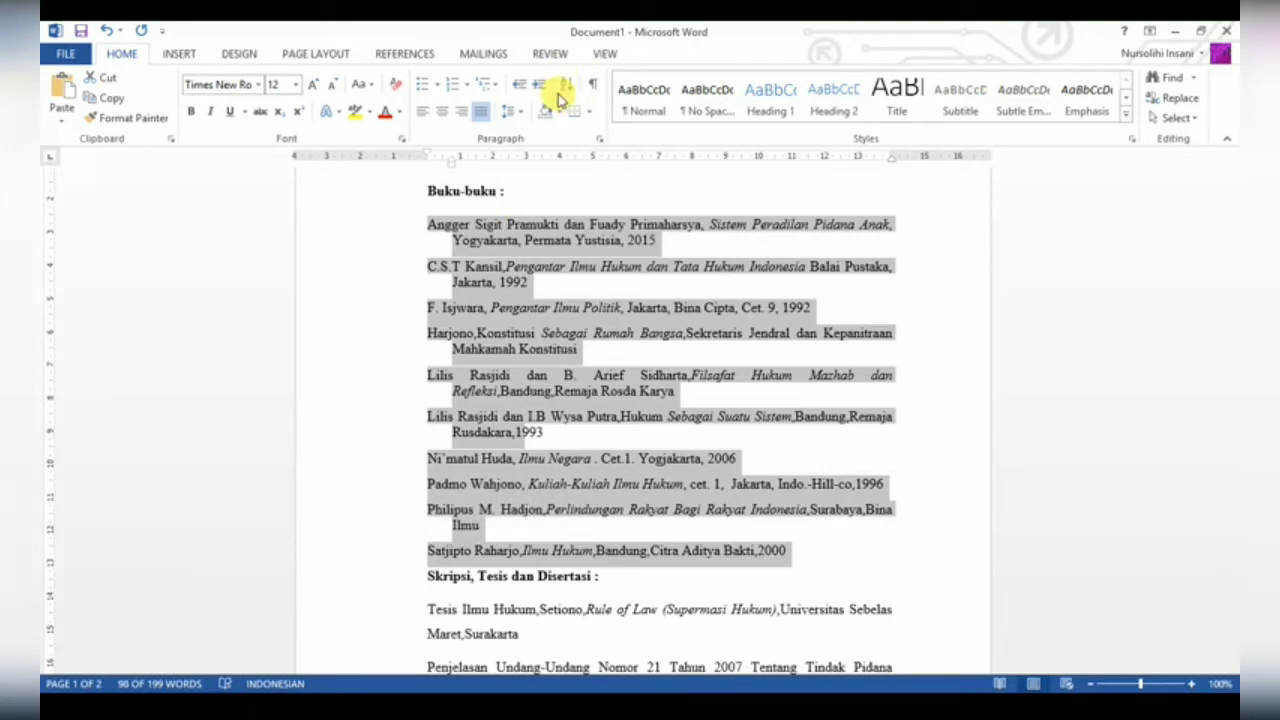
left_click(566, 88)
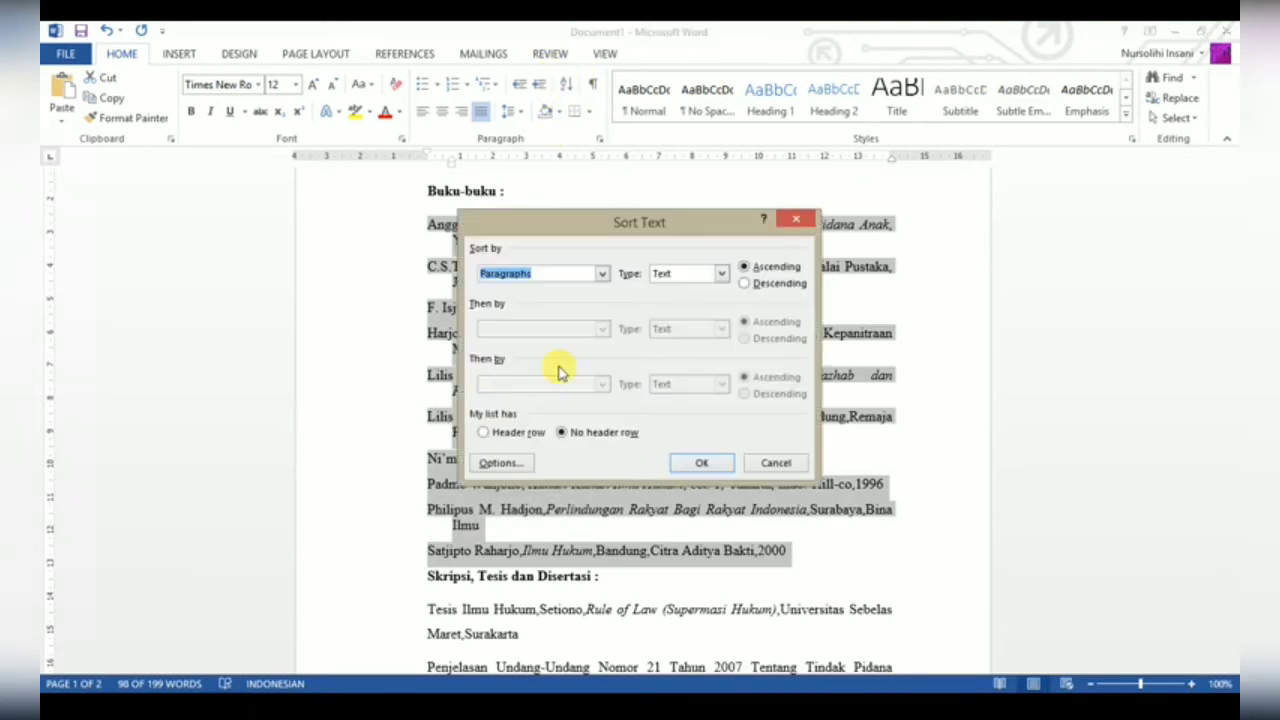
left_click(802, 219)
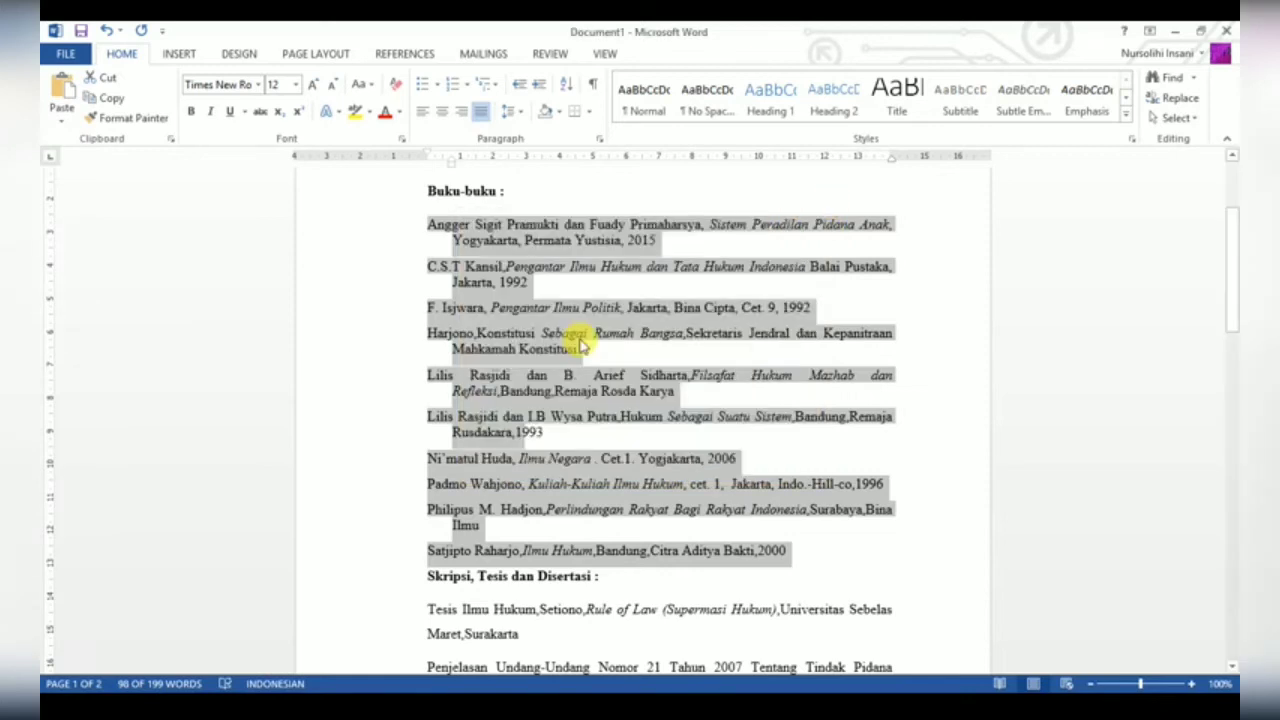
left_click(516, 432)
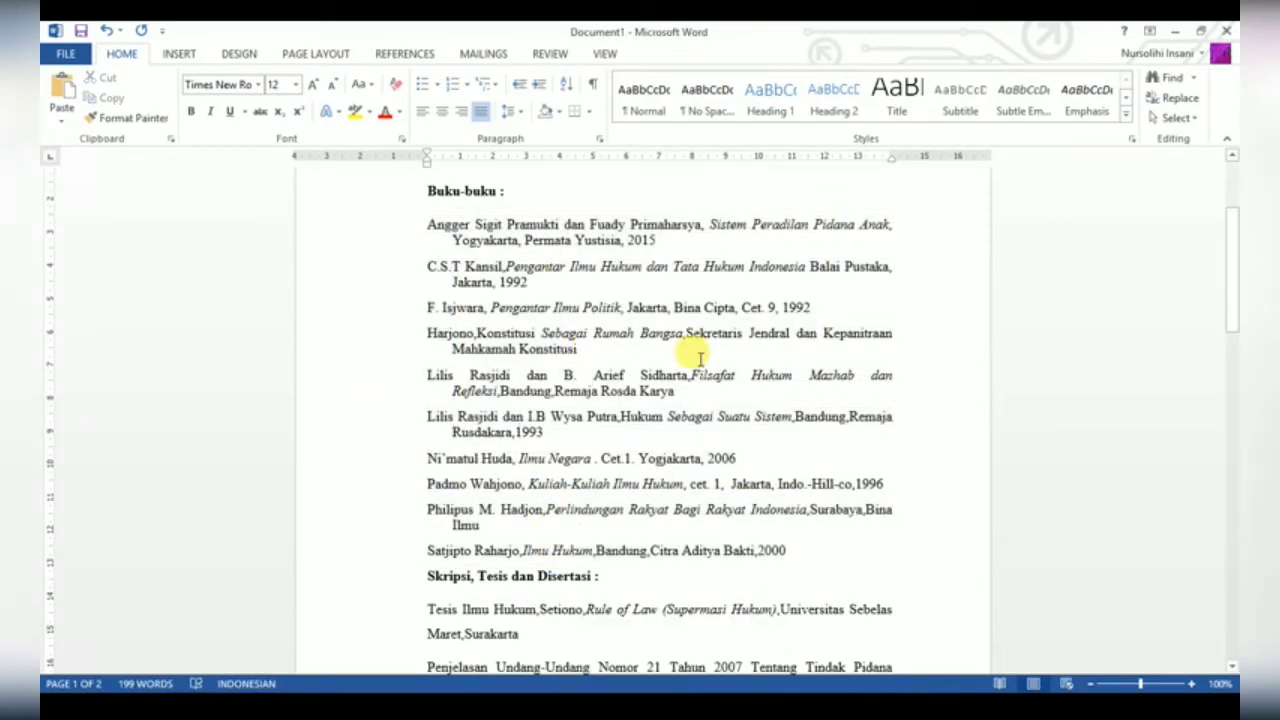
scroll(655, 270, "up", 2)
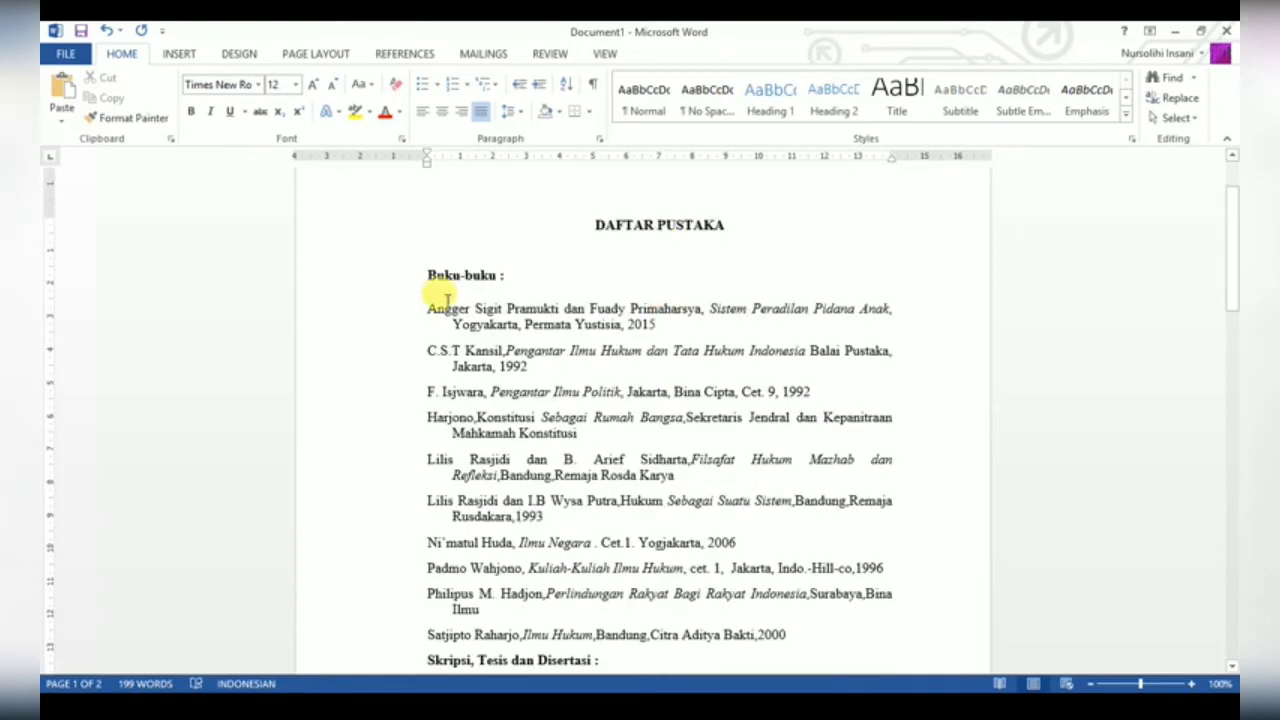
left_click(368, 274)
scroll(505, 330, "down", 3)
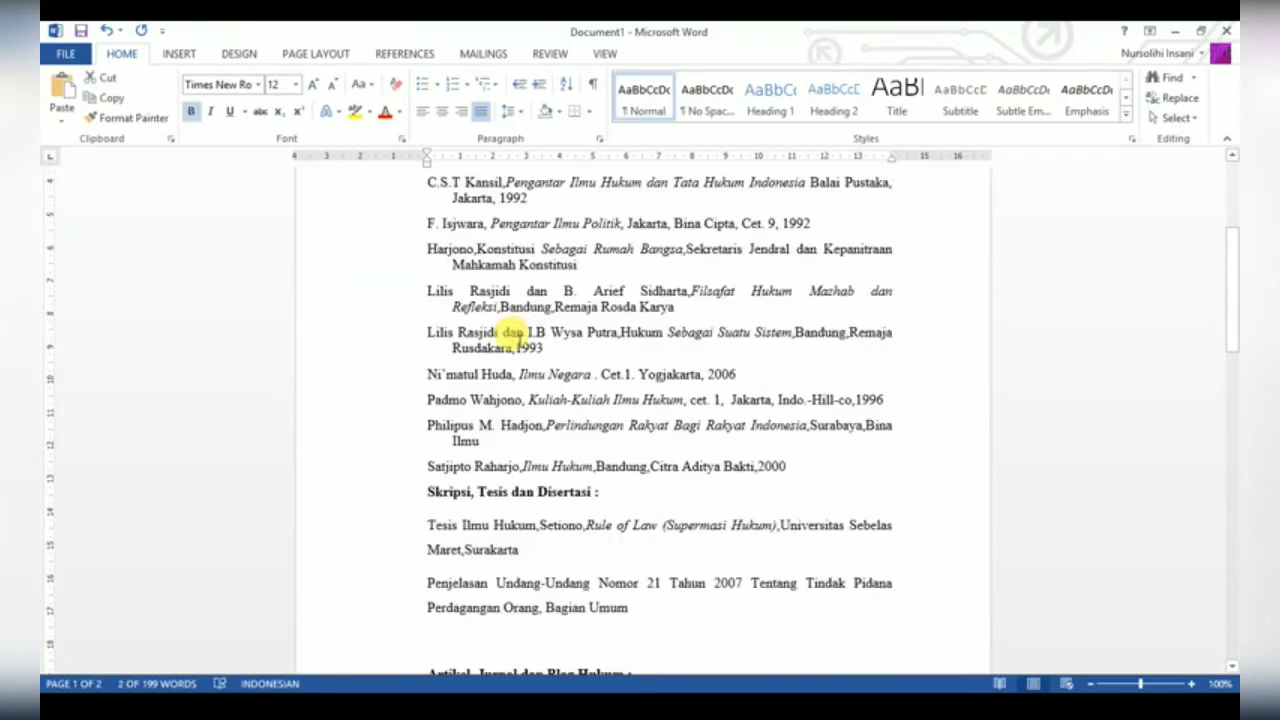
left_click(403, 500)
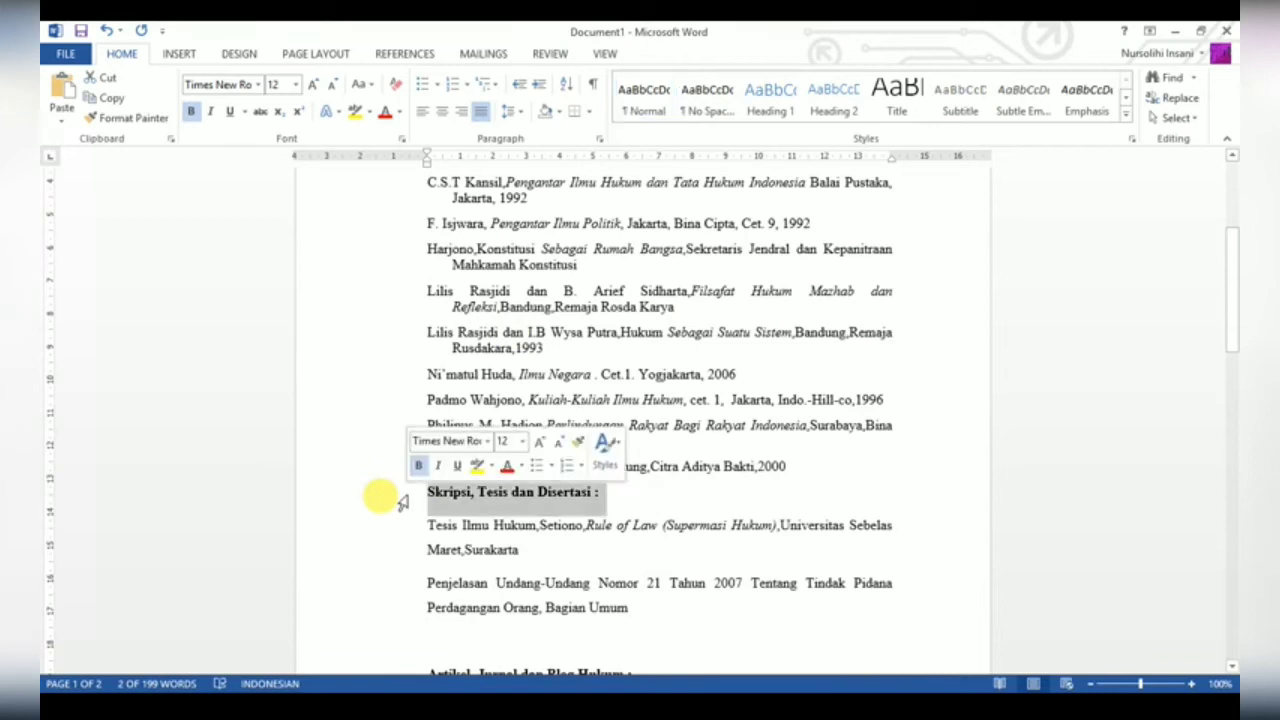
- Insert a blank line above the "Skripsi, Tesis dan Disertasi :" heading and set its spacing after to 0 pt
left_click(789, 466)
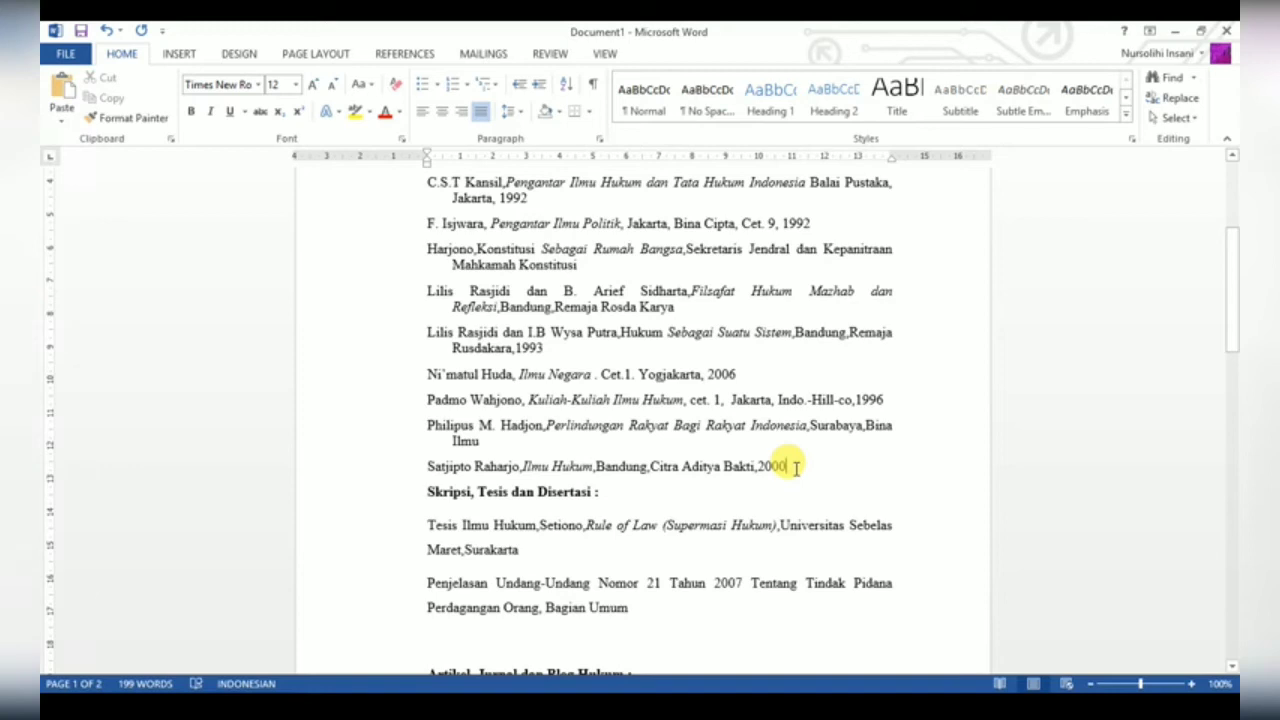
key("Return")
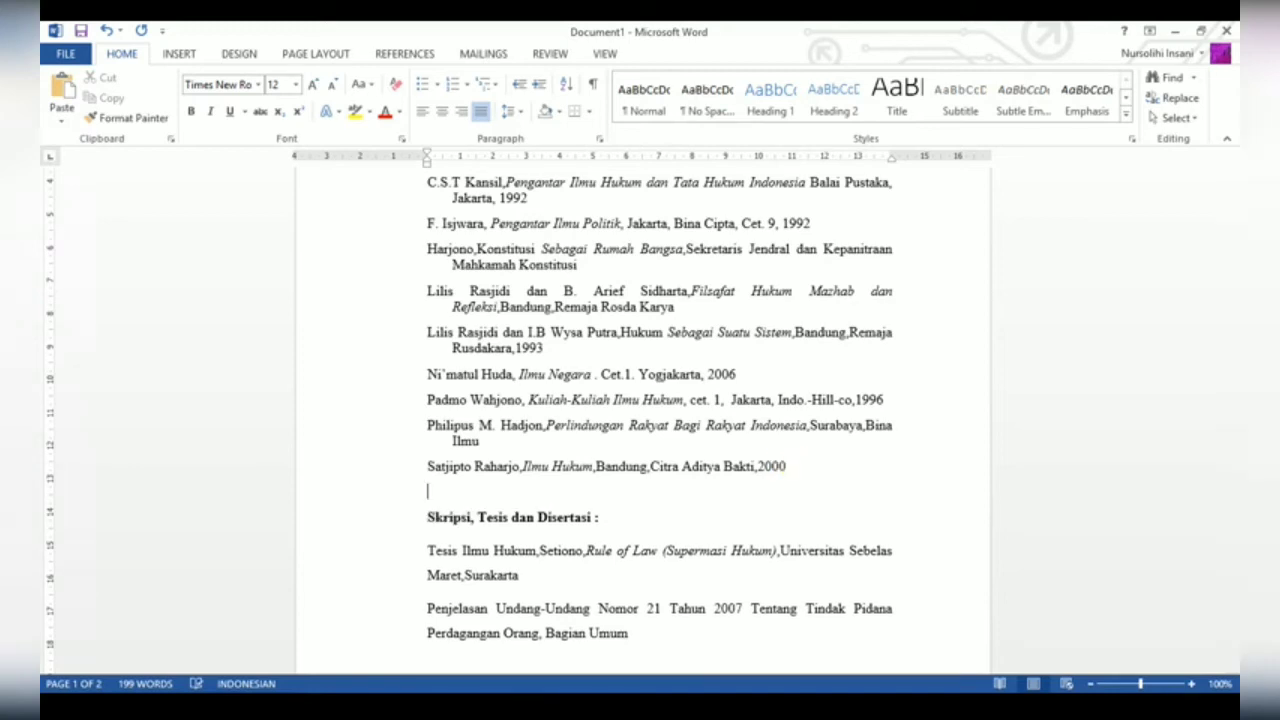
left_click(400, 500)
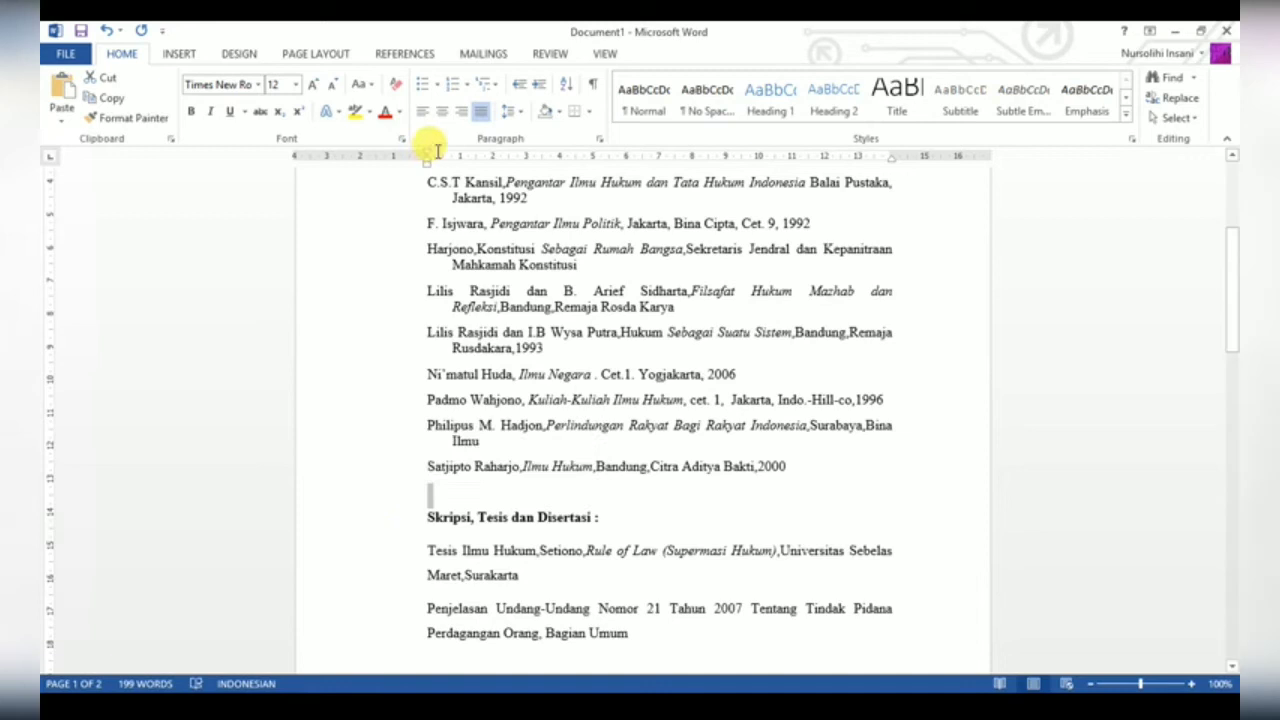
left_click(508, 111)
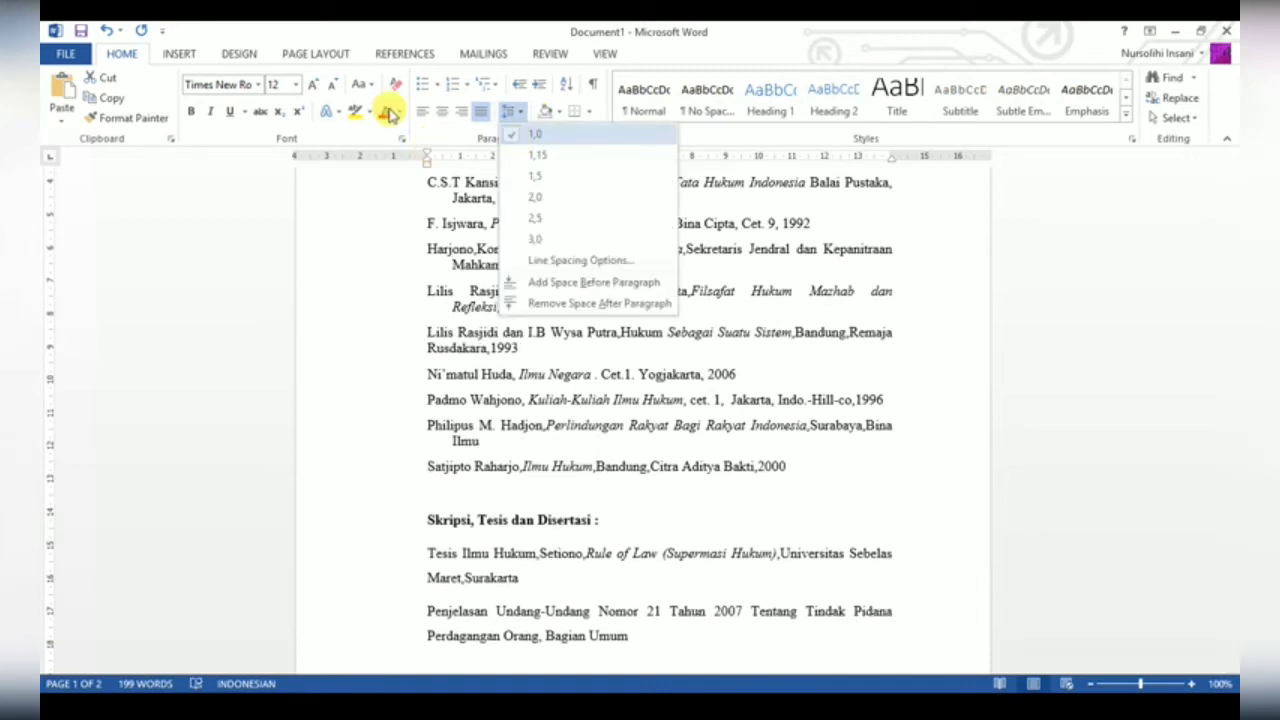
left_click(315, 53)
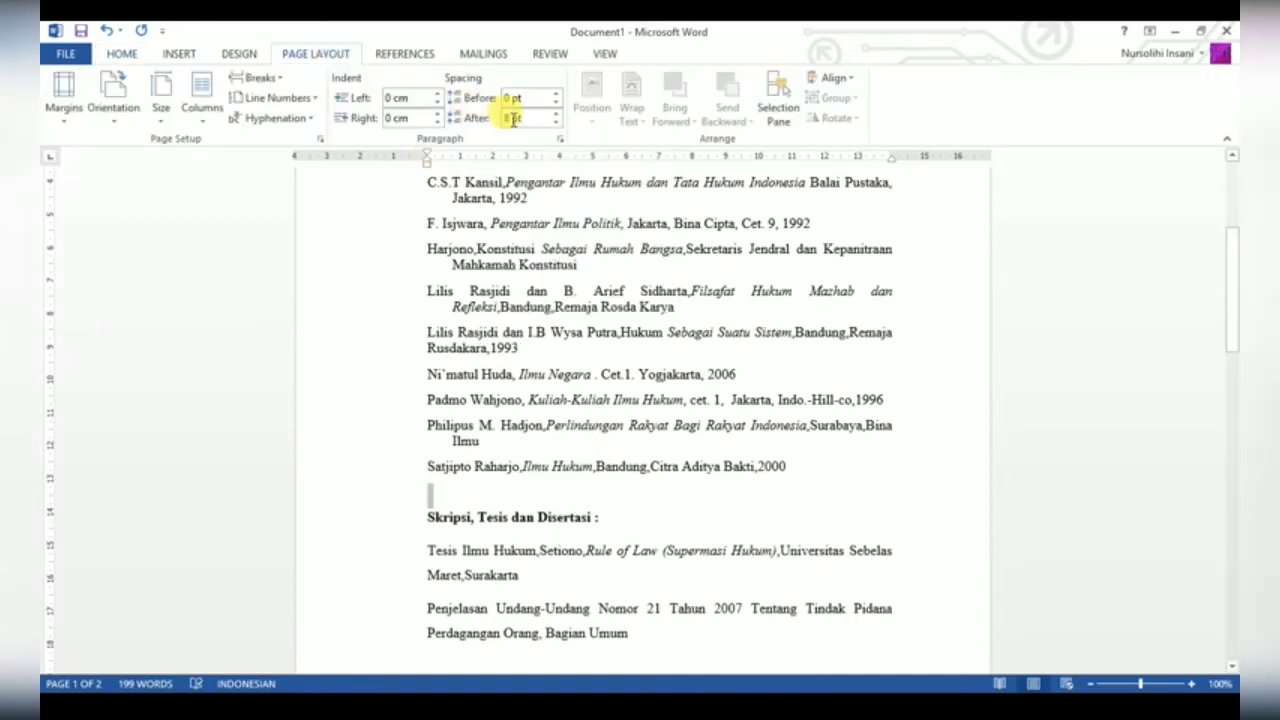
type("0")
key("Return")
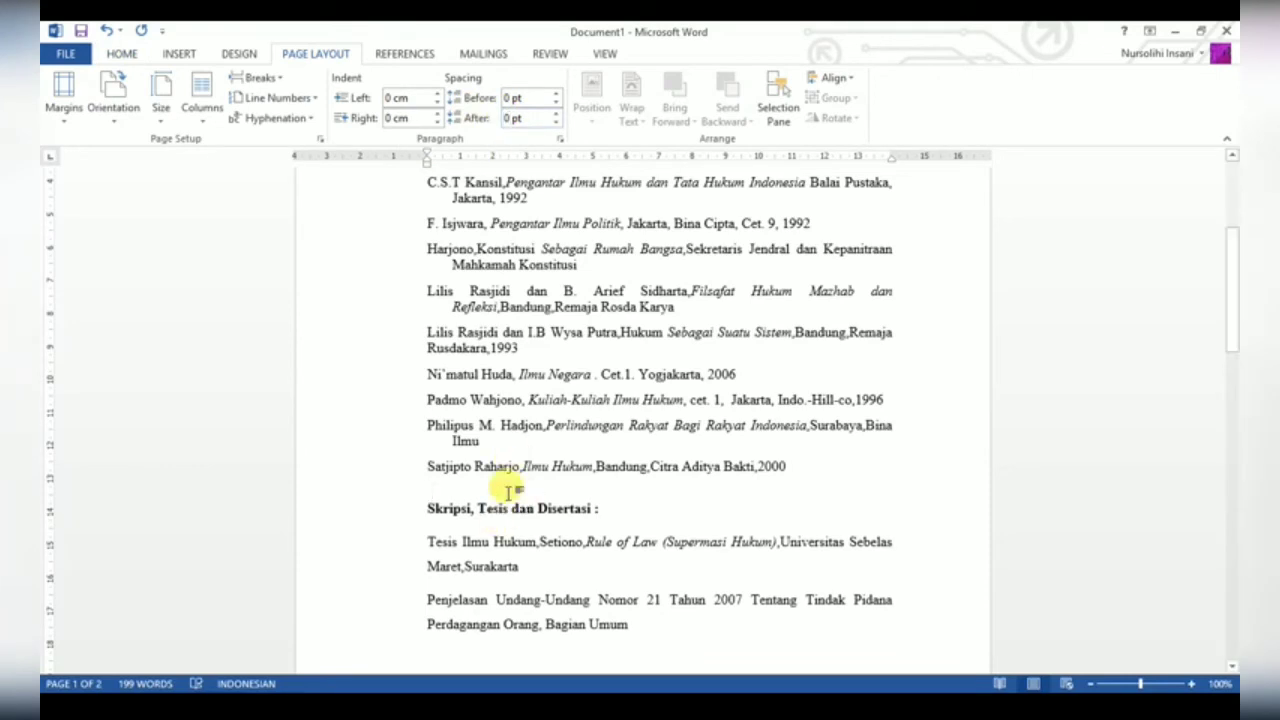
- Set the line spacing of the two entries under "Skripsi, Tesis dan Disertasi :" to 1,0
left_click_drag(400, 546, 407, 471)
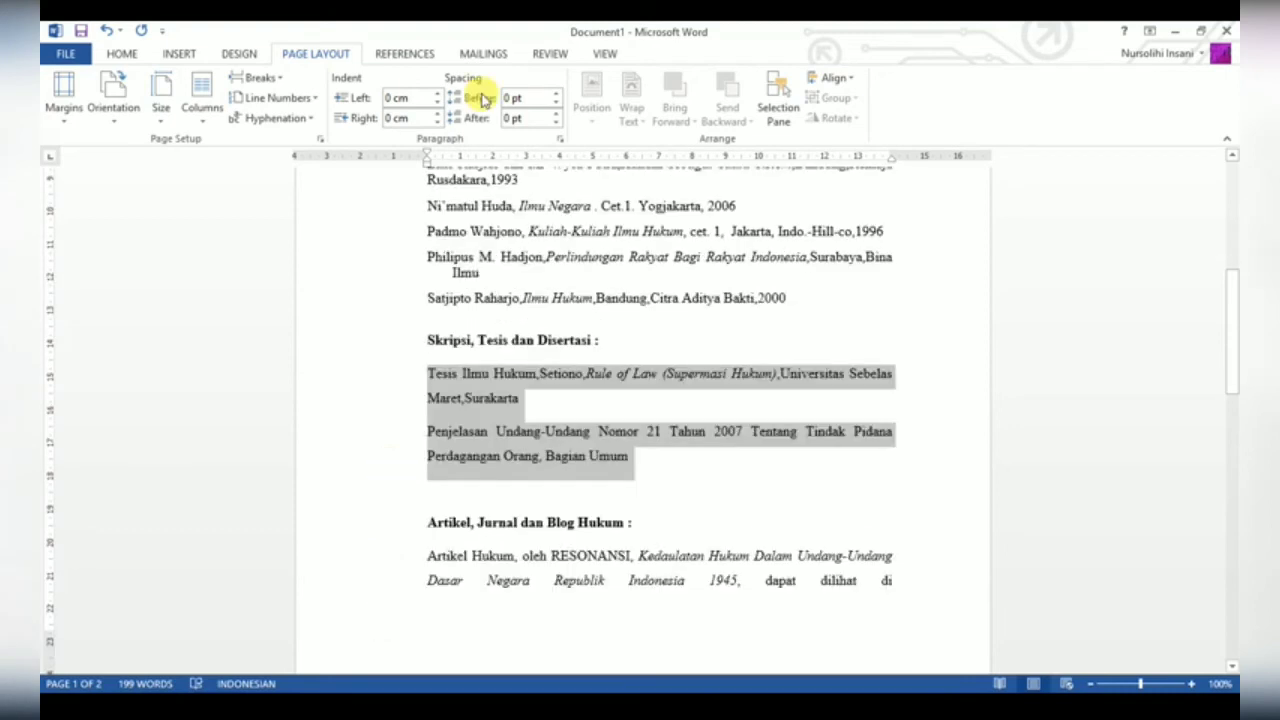
left_click(122, 53)
left_click(511, 114)
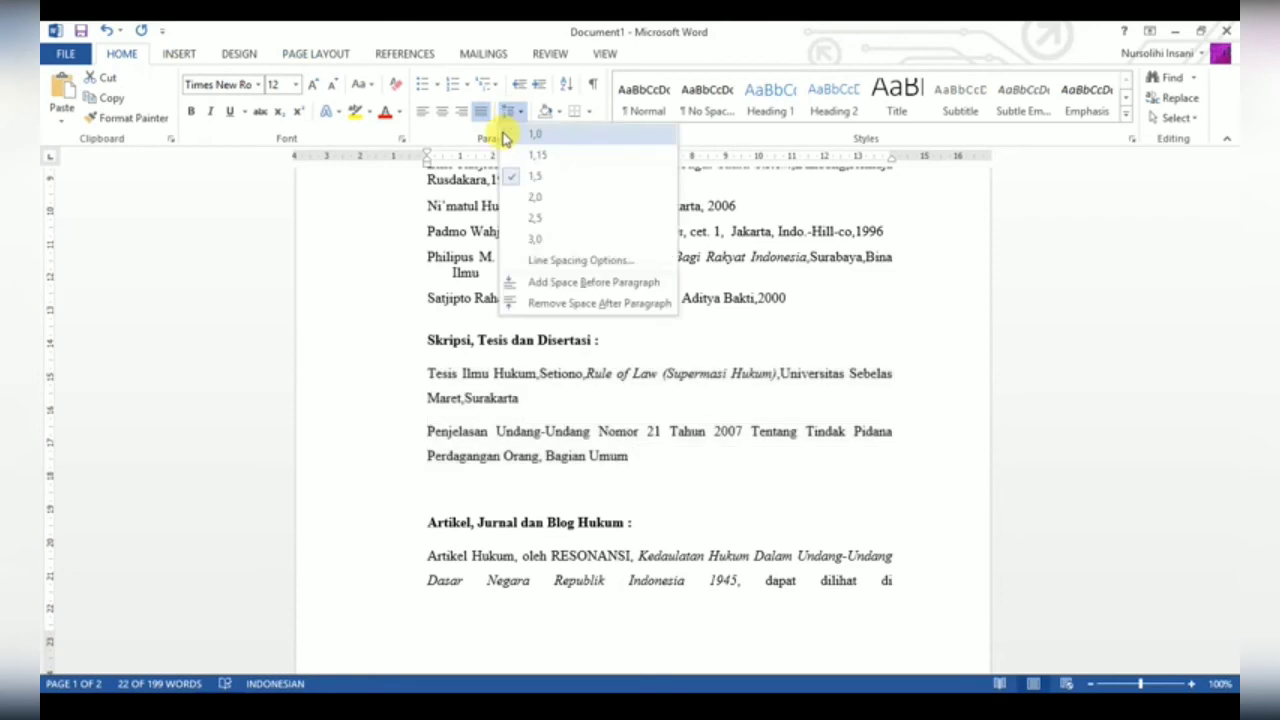
left_click(535, 134)
left_click(418, 391)
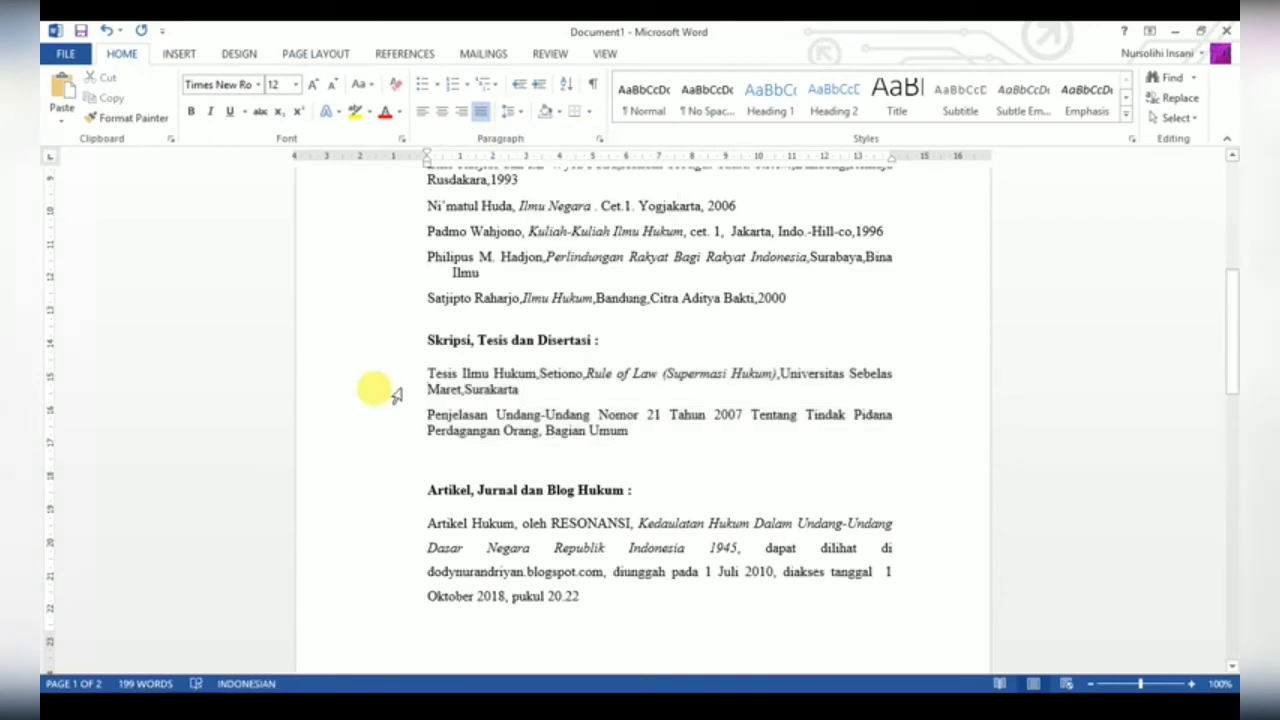
- Apply a hanging indent of about 0.75 cm to both entries under "Skripsi, Tesis dan Disertasi :"
left_click(397, 392)
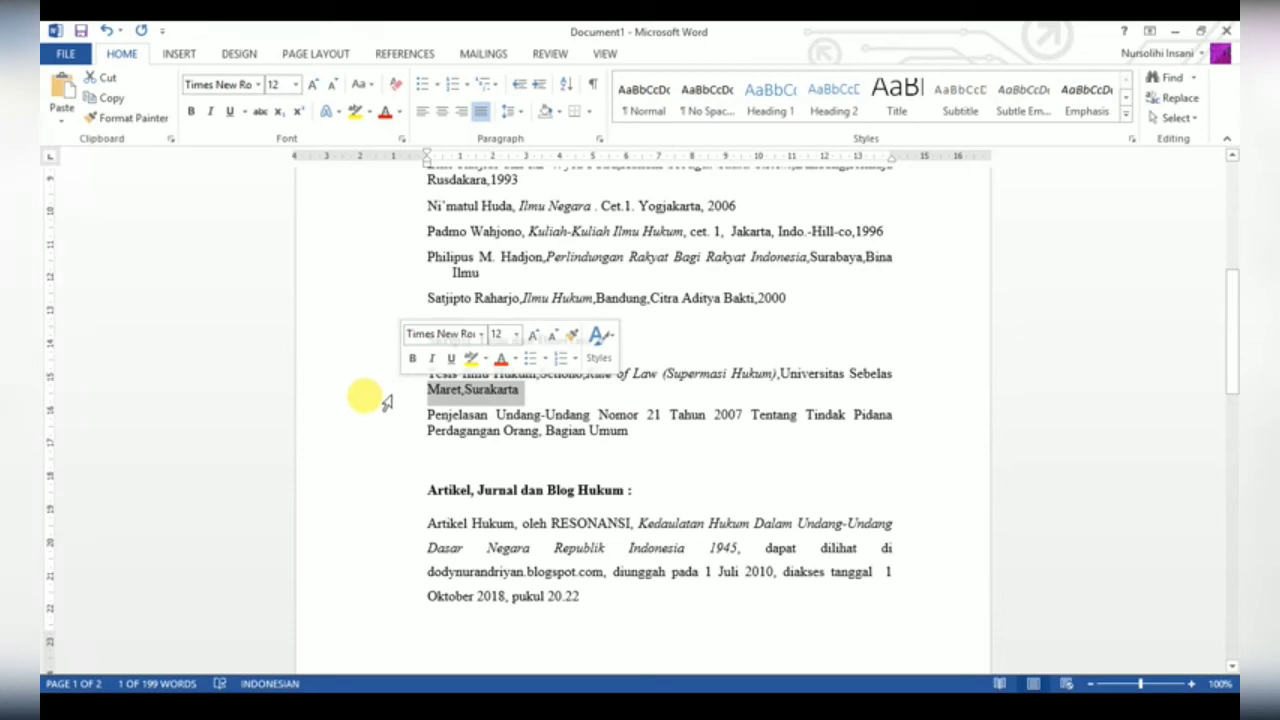
left_click(386, 432, "ctrl")
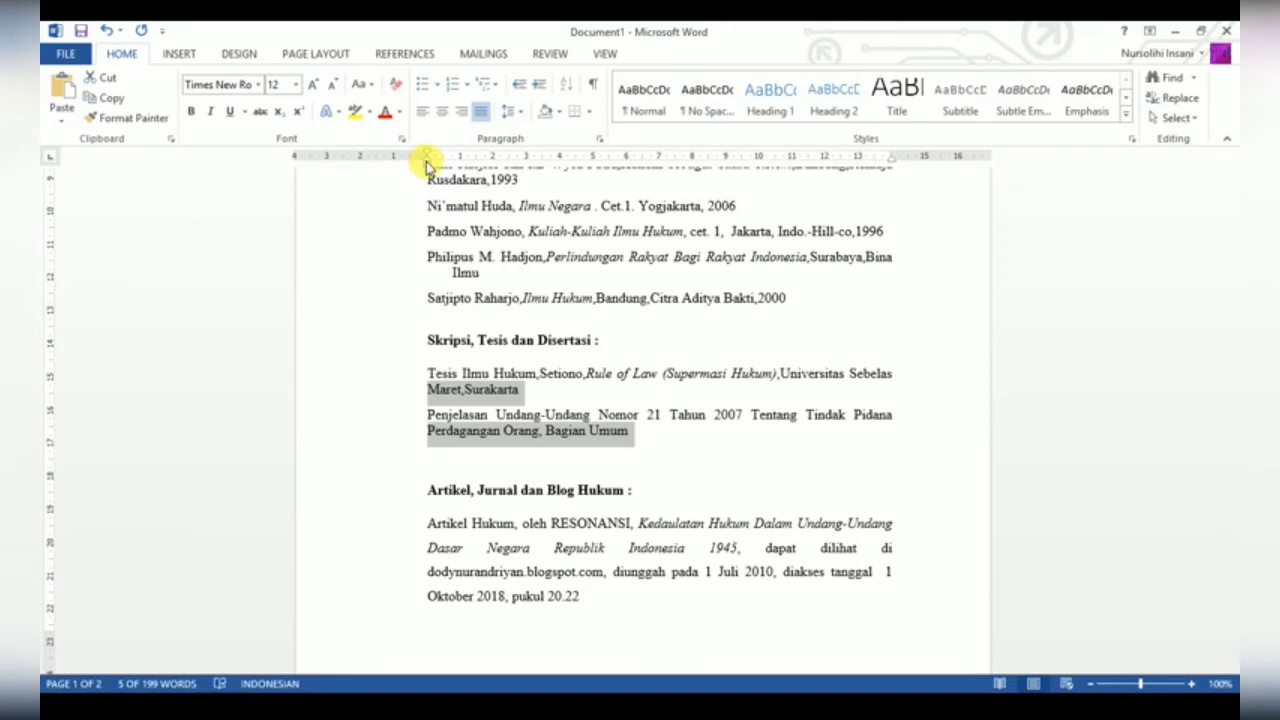
left_click_drag(425, 163, 451, 163)
left_click(559, 460)
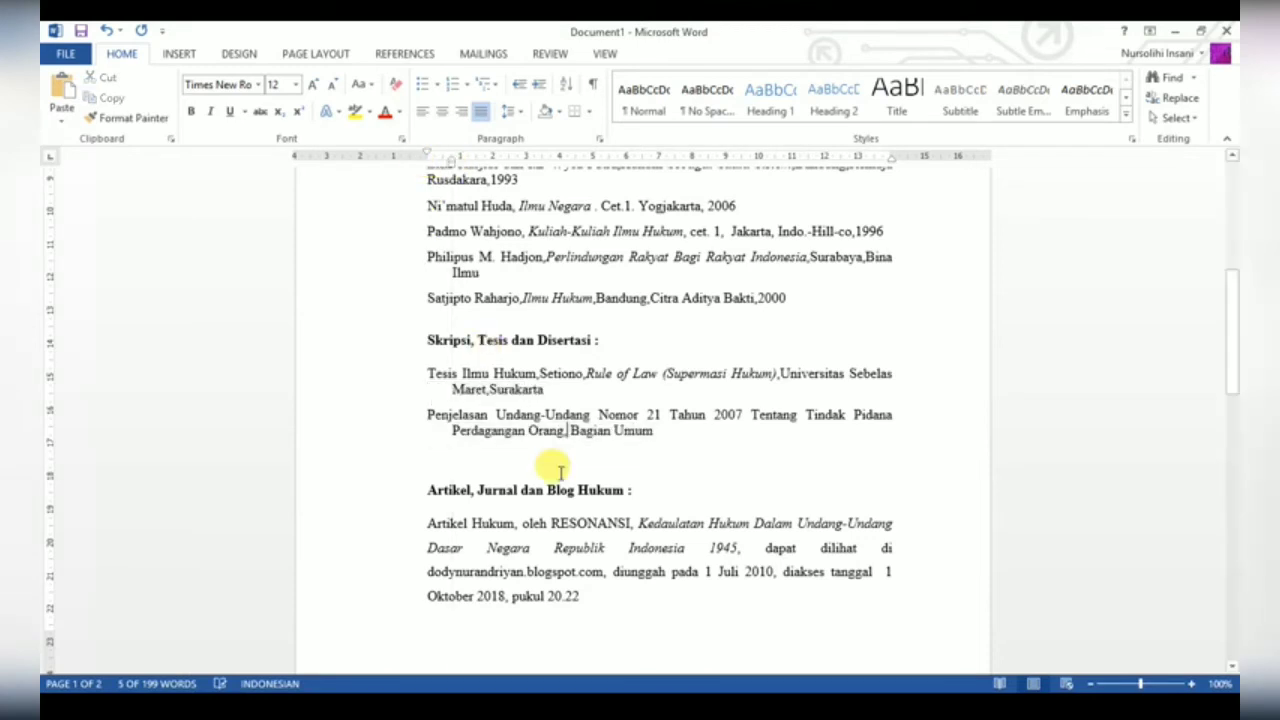
- Set the line spacing of the blank line above the "Artikel, Jurnal dan Blog Hukum :" heading to 1,0
left_click(400, 475)
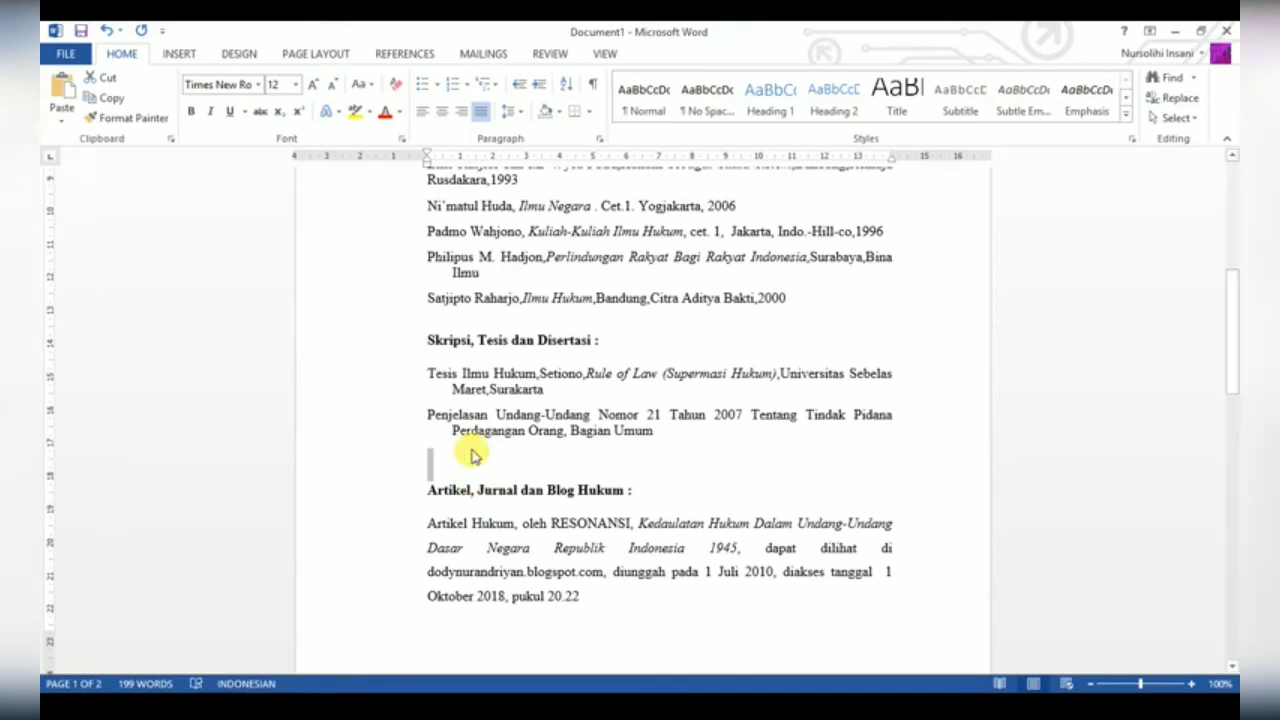
left_click(512, 111)
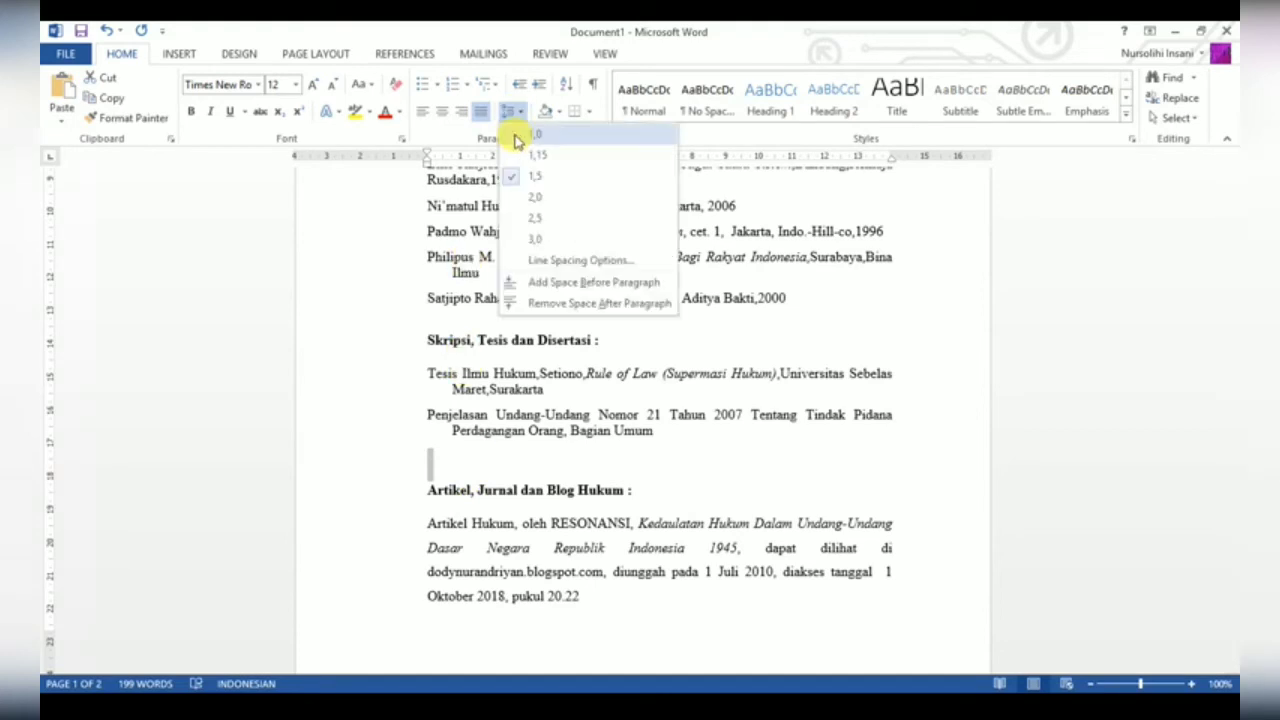
left_click(514, 136)
left_click(314, 57)
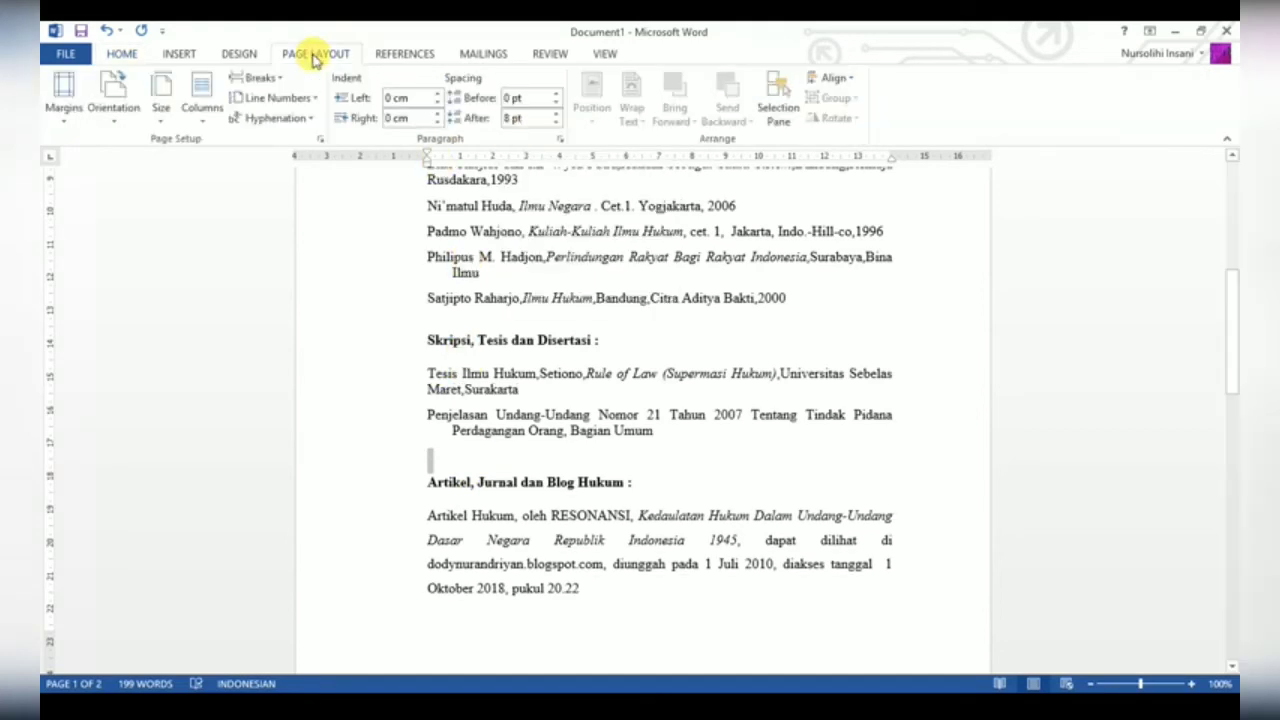
left_click(123, 53)
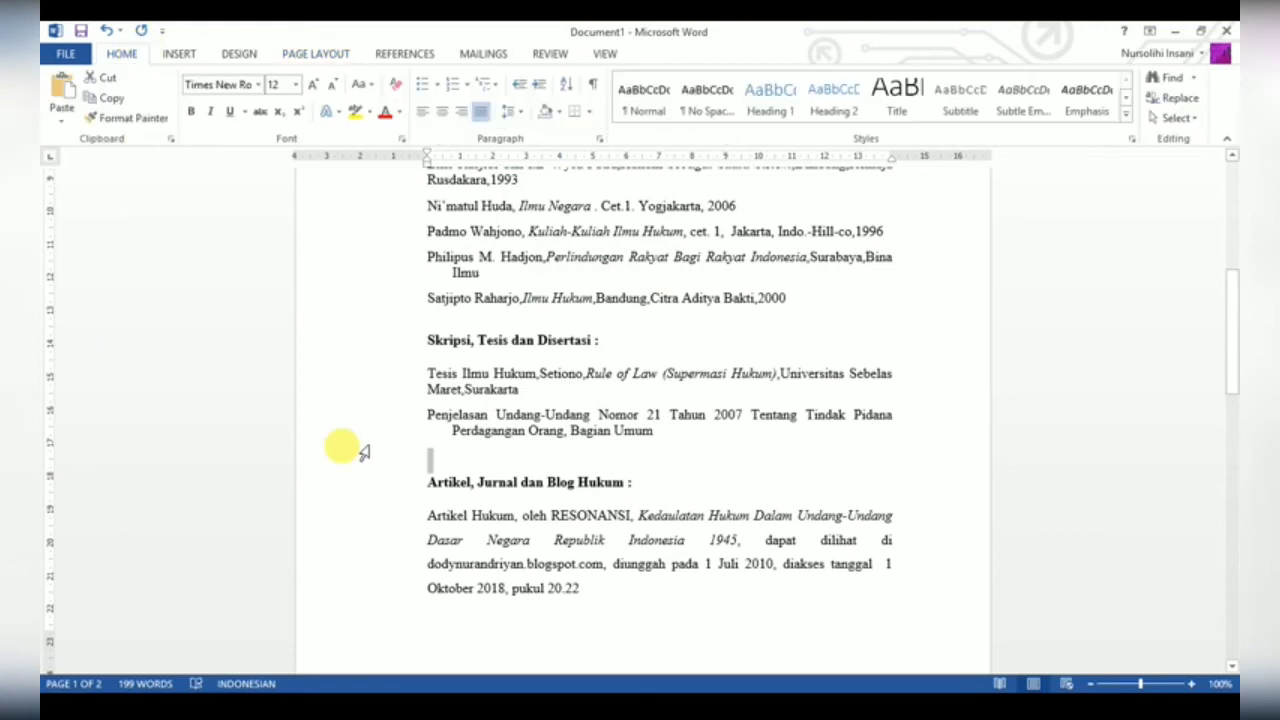
left_click(510, 111)
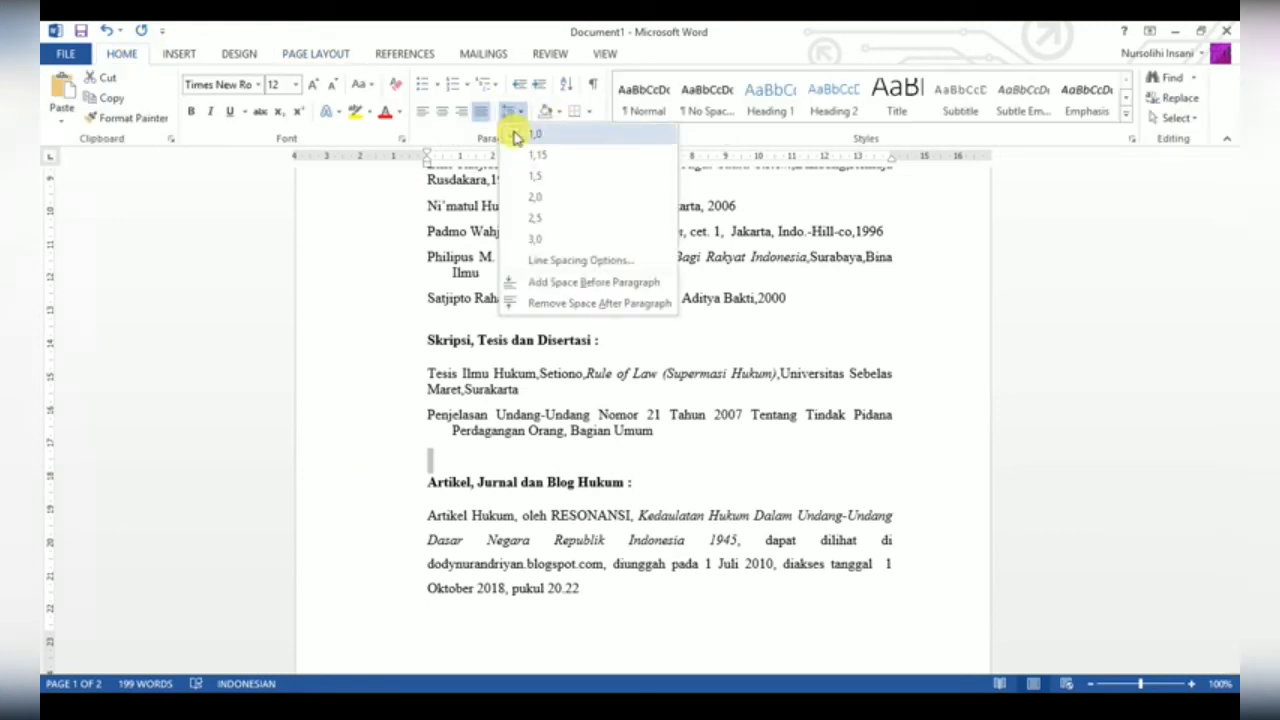
left_click(514, 136)
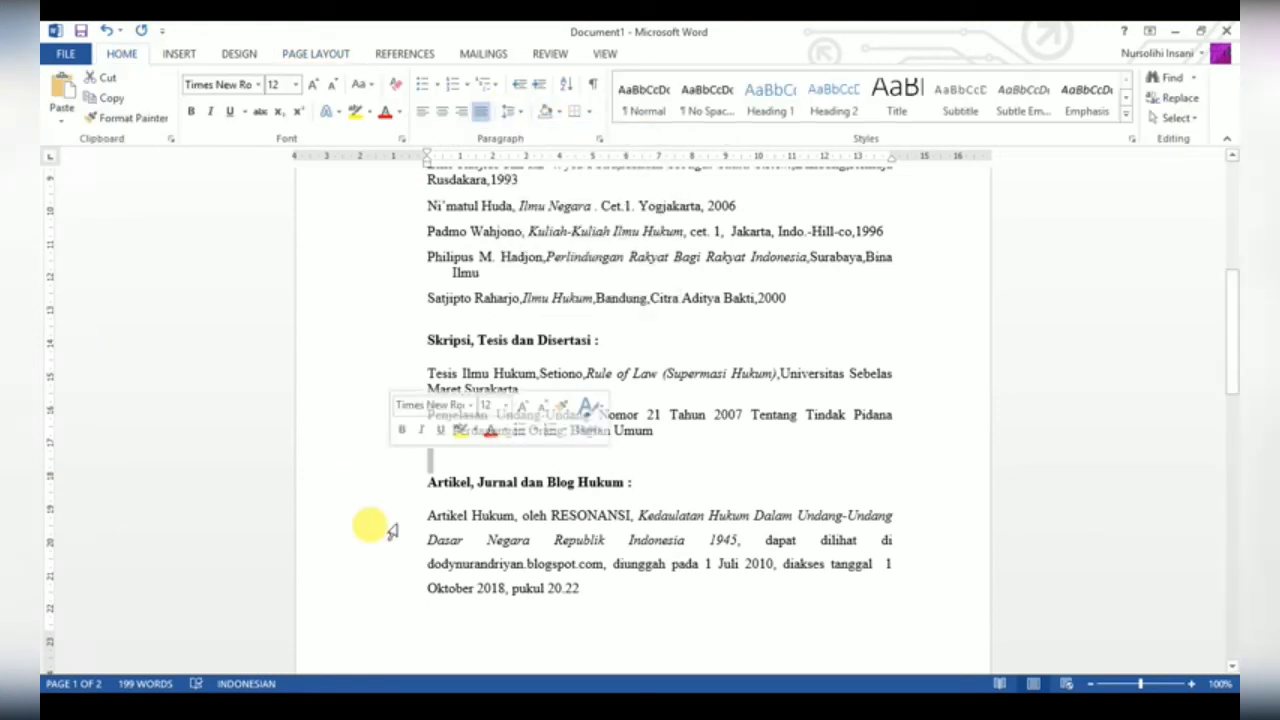
- Set the line spacing of the three entries under the "Artikel, Jurnal dan Blog Hukum :" heading to 1,0
left_click_drag(395, 525, 395, 590)
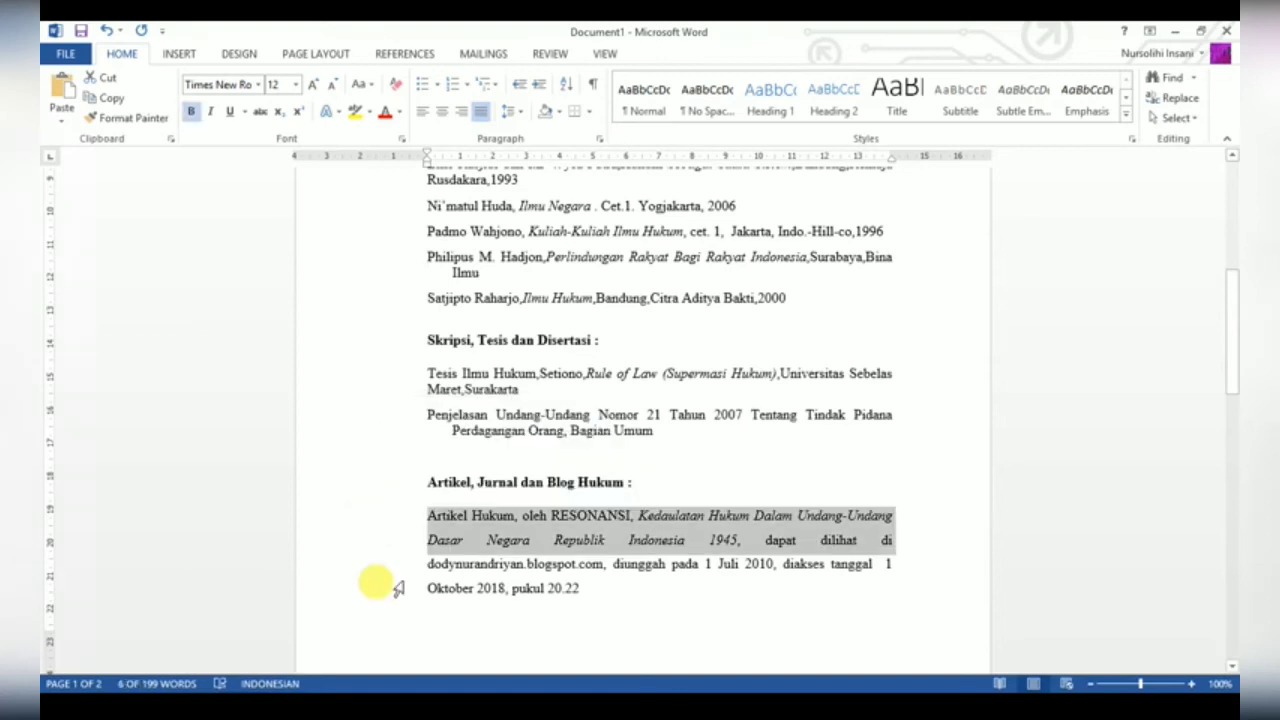
scroll(400, 540, "down", 2)
left_click_drag(403, 494, 452, 580)
scroll(463, 537, "up", 3)
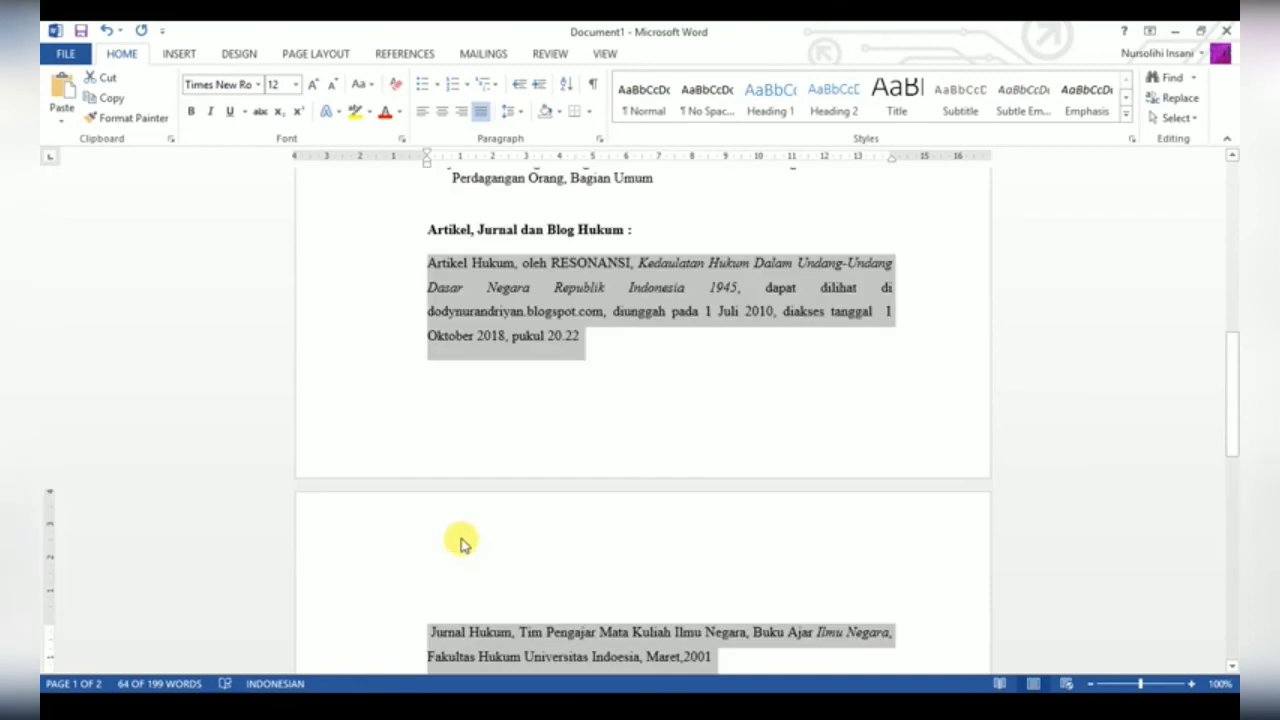
left_click(517, 112)
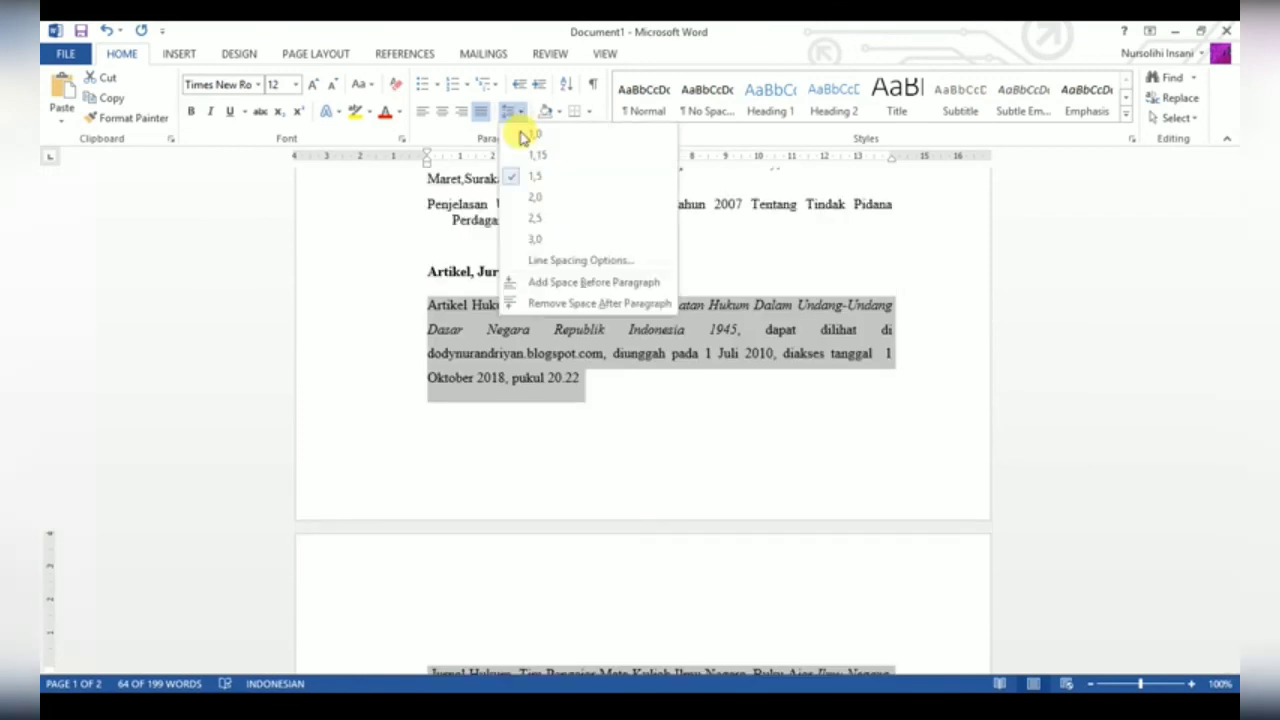
left_click(521, 136)
left_click(330, 53)
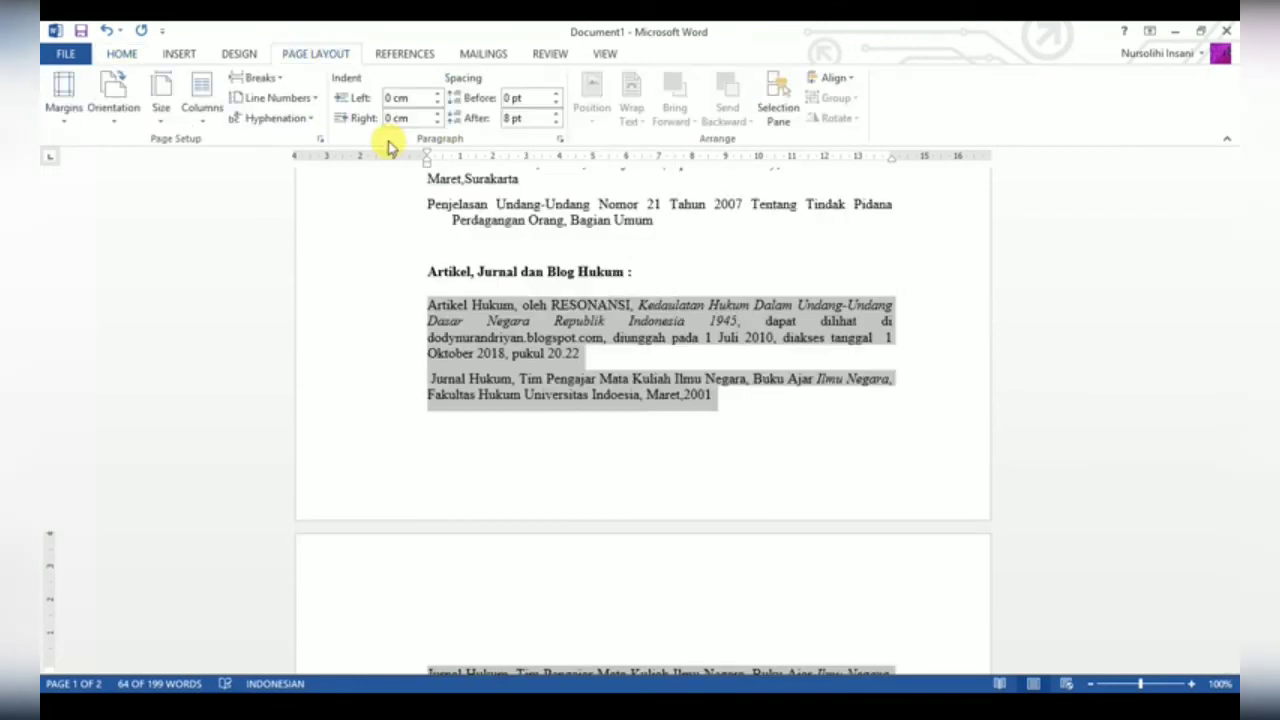
left_click(121, 53)
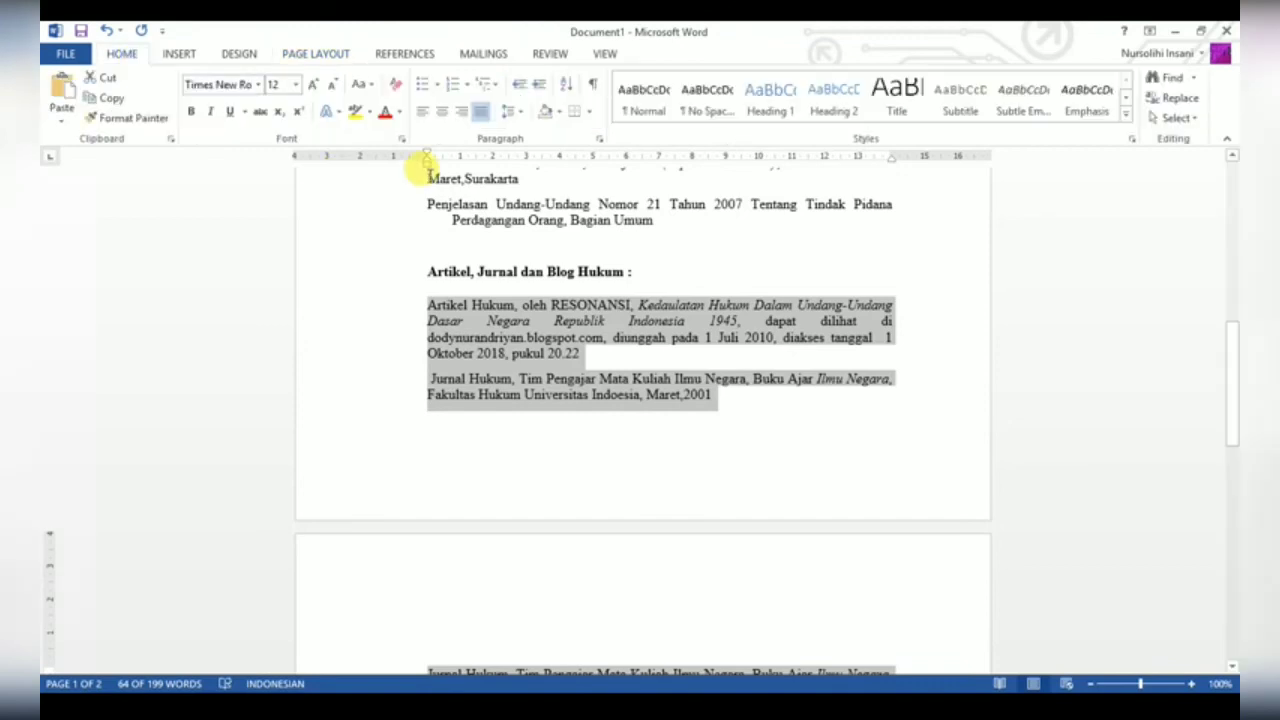
- Apply a hanging indent of about 0.75 cm to the "Artikel Hukum" entry
left_click(400, 338)
left_click(470, 365)
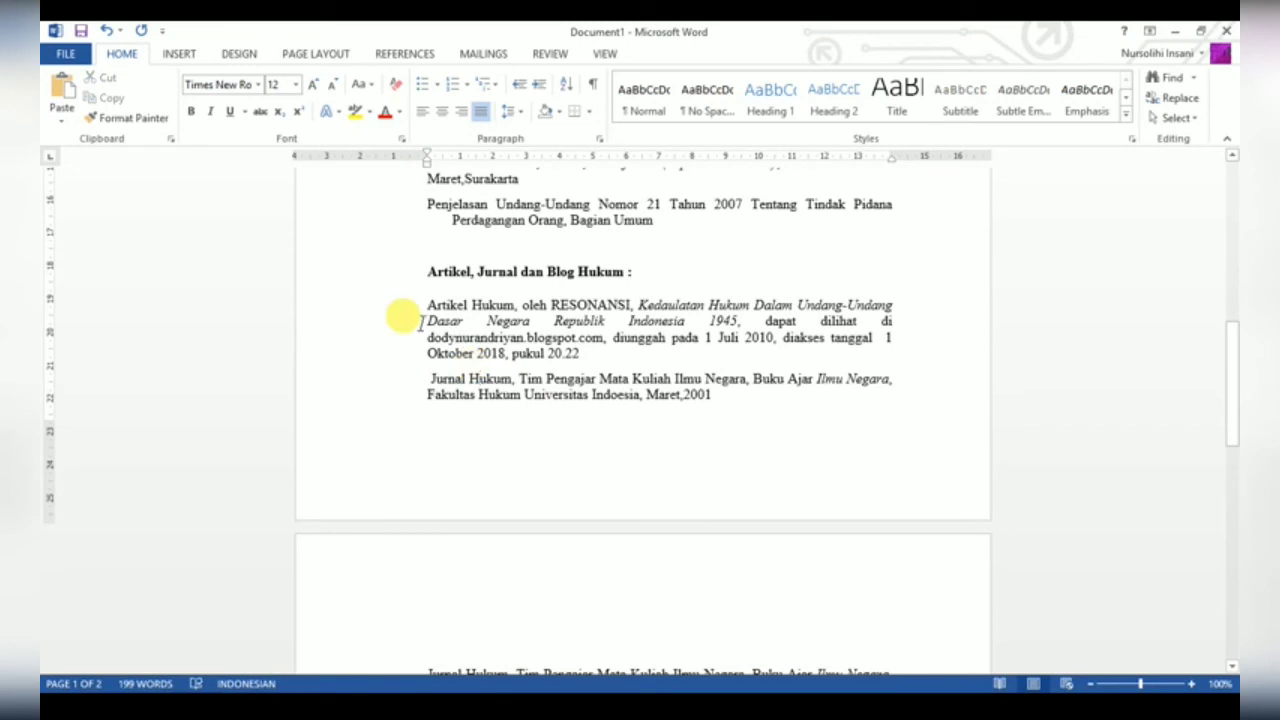
left_click_drag(403, 326, 388, 352)
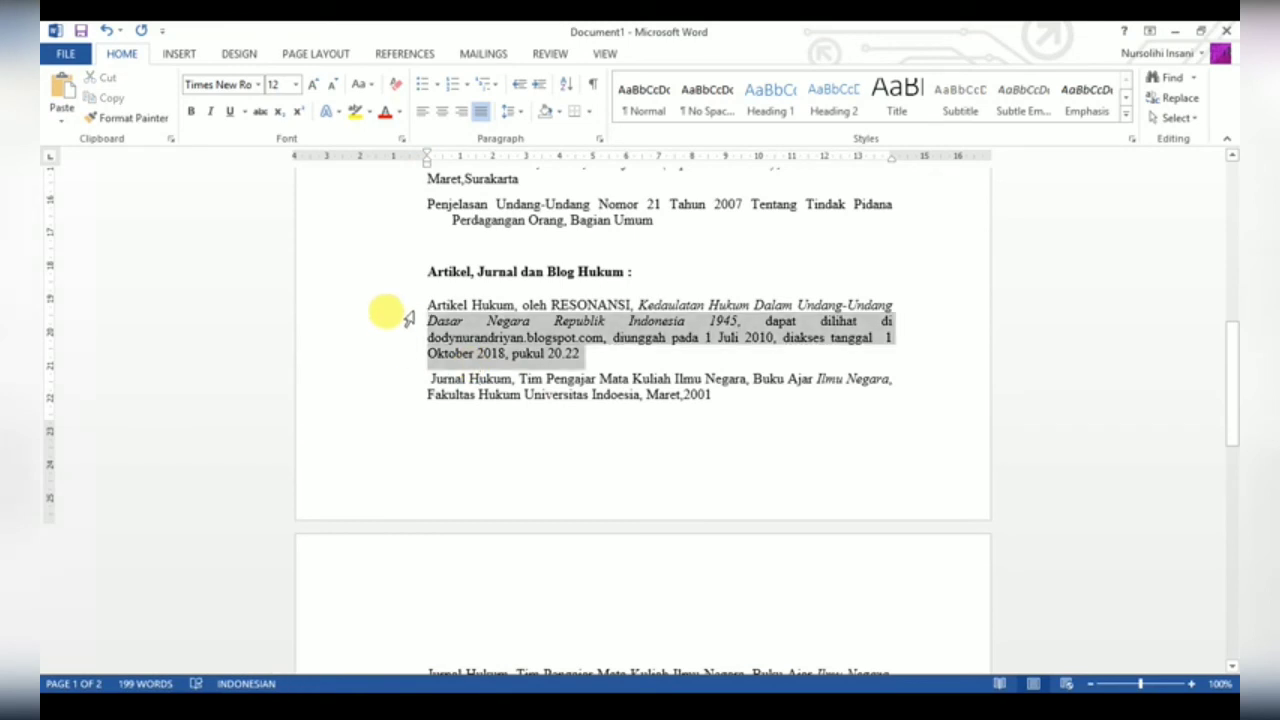
left_click_drag(426, 160, 455, 168)
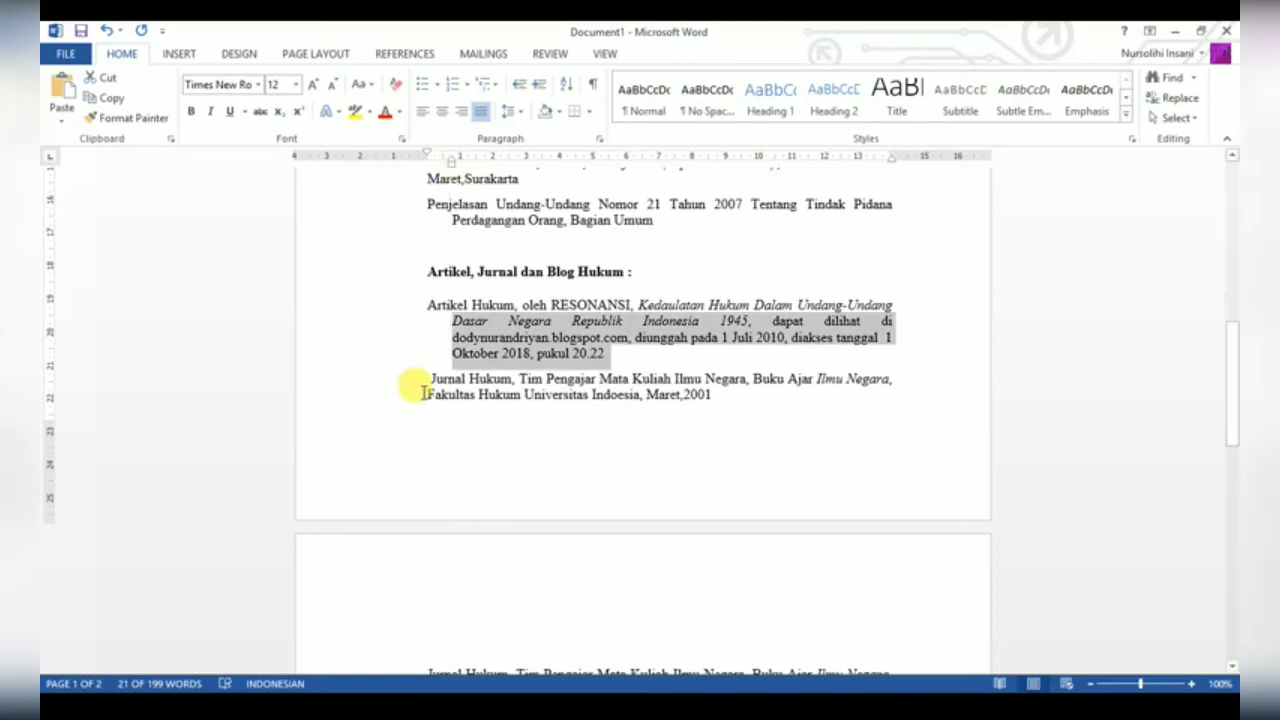
- Remove the leading space from the first "Jurnal Hukum" entry and give it a hanging indent of about 0.75 cm
left_click(430, 384)
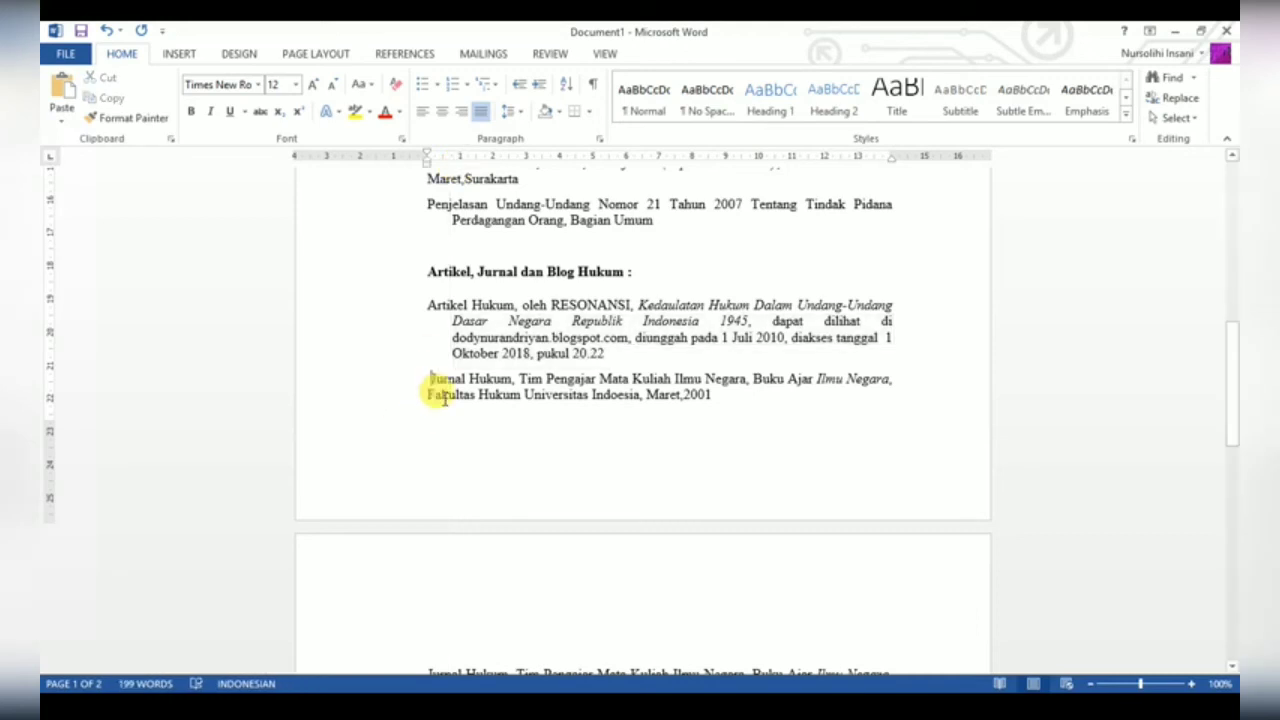
left_click(380, 393)
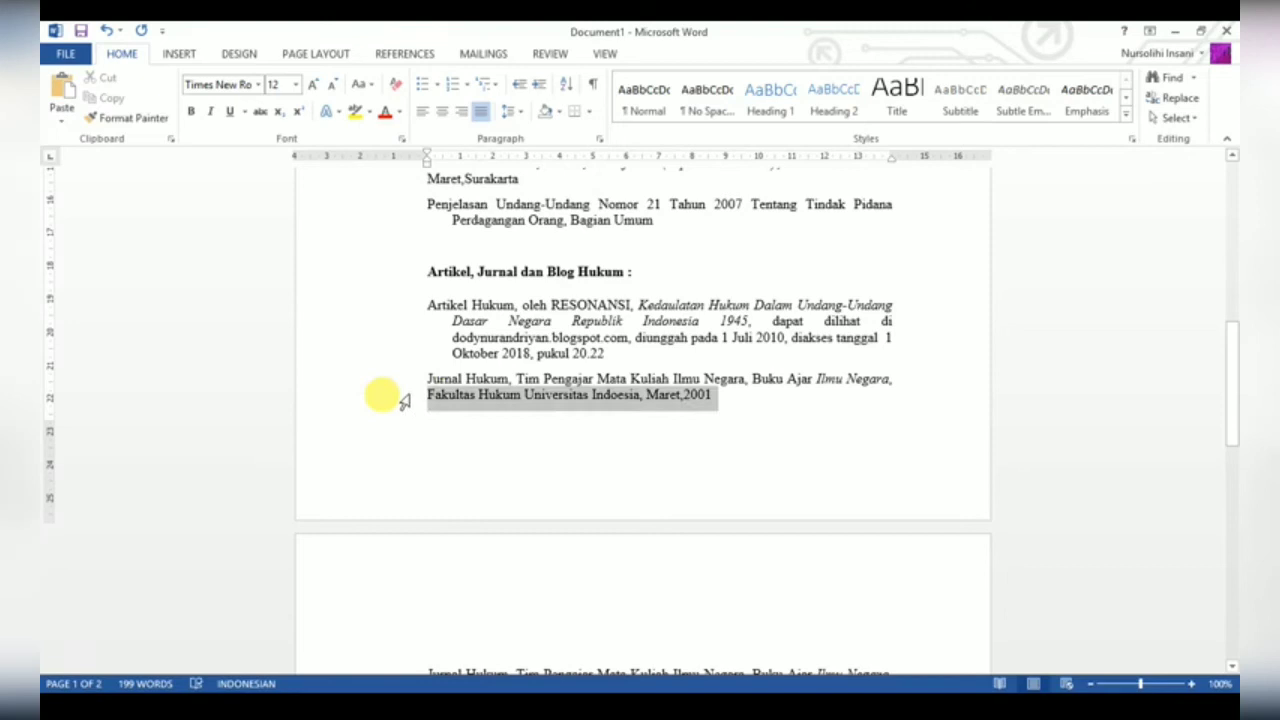
left_click_drag(426, 163, 456, 176)
- Apply a hanging indent of about 0.75 cm to the "Jurnal Hukum" entry on the second page
scroll(444, 340, "down", 2)
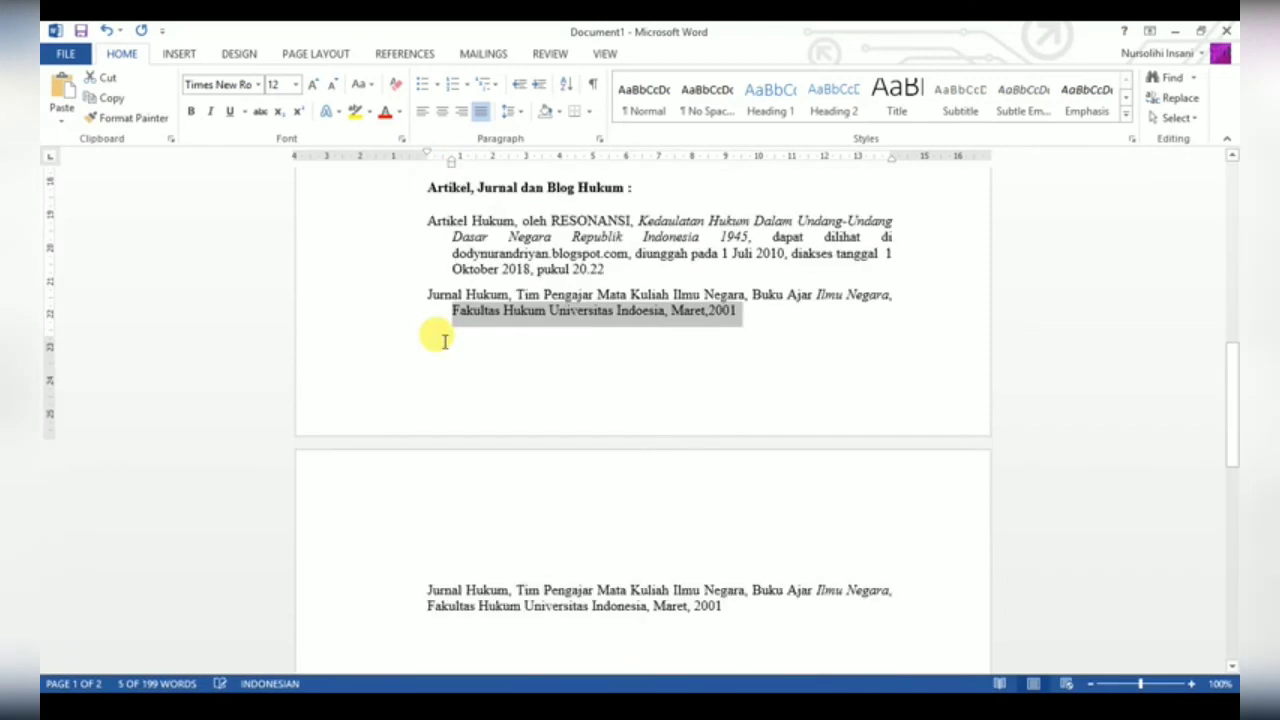
scroll(444, 341, "down", 1)
left_click(425, 563)
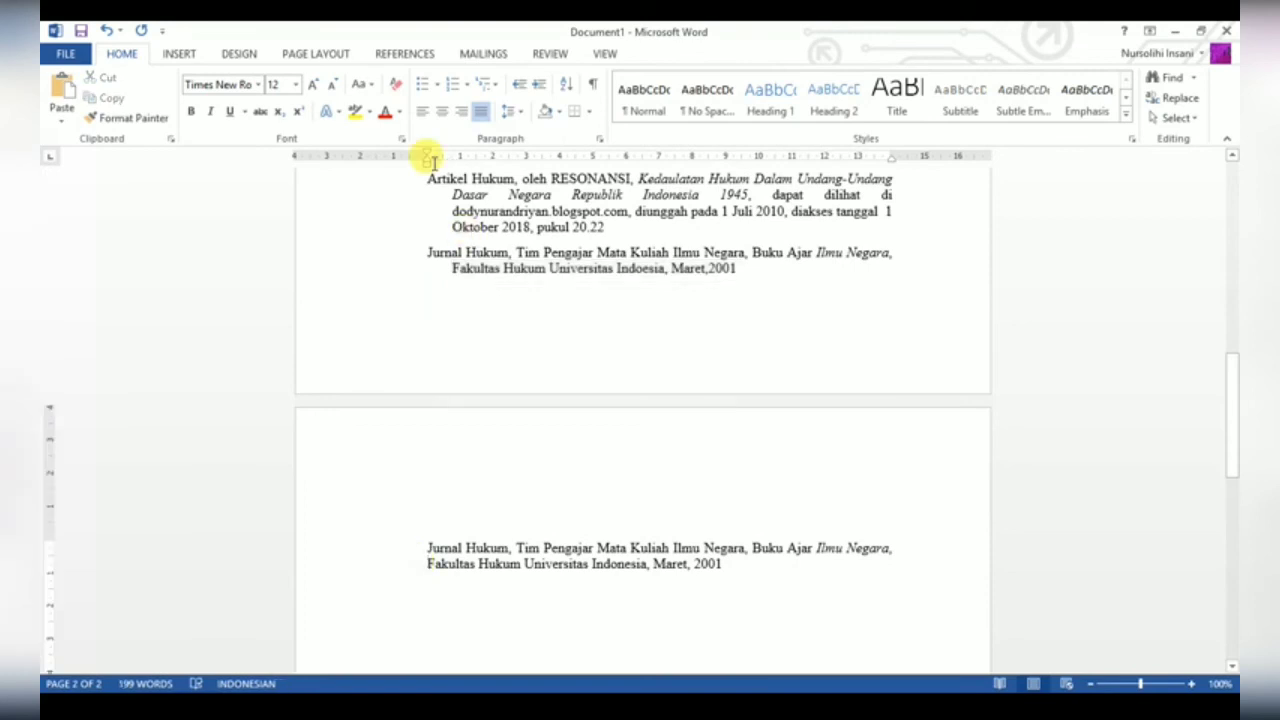
left_click_drag(428, 163, 452, 163)
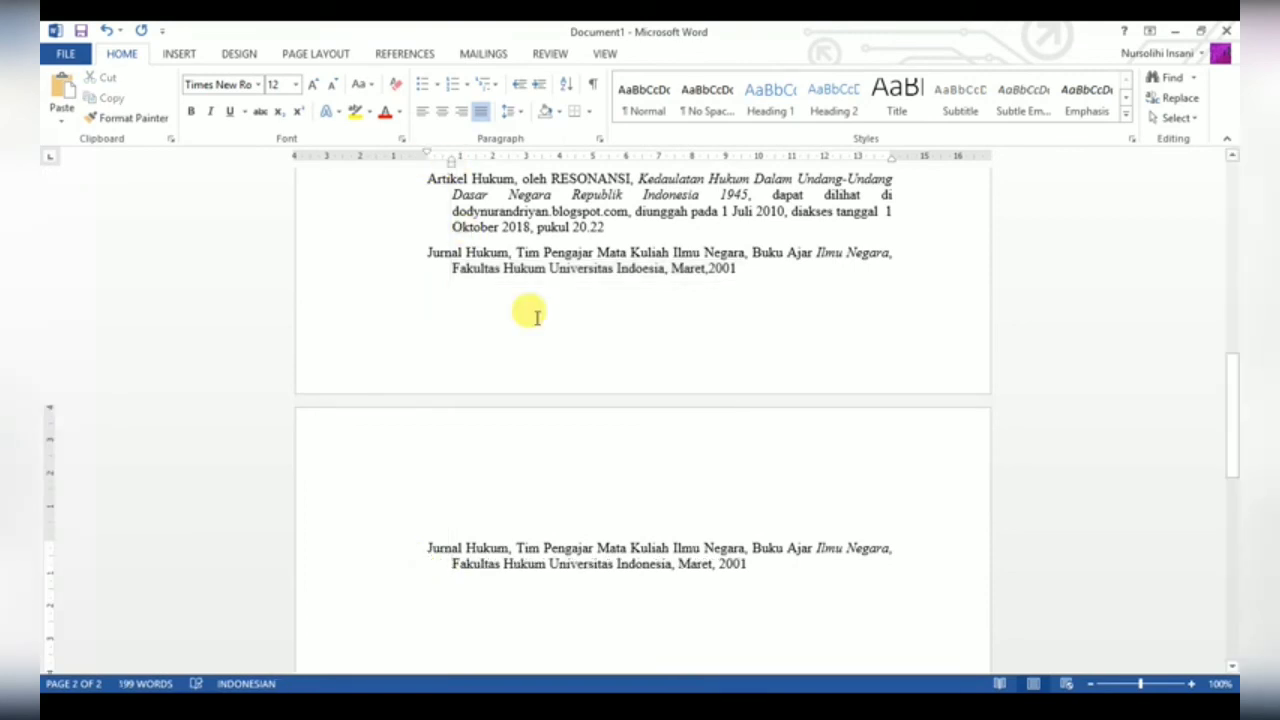
- Review the bibliography from the "DAFTAR PUSTAKA" title through all three sections, checking headings, spacing and hanging indents
scroll(537, 317, "up", 5)
scroll(537, 317, "up", 11)
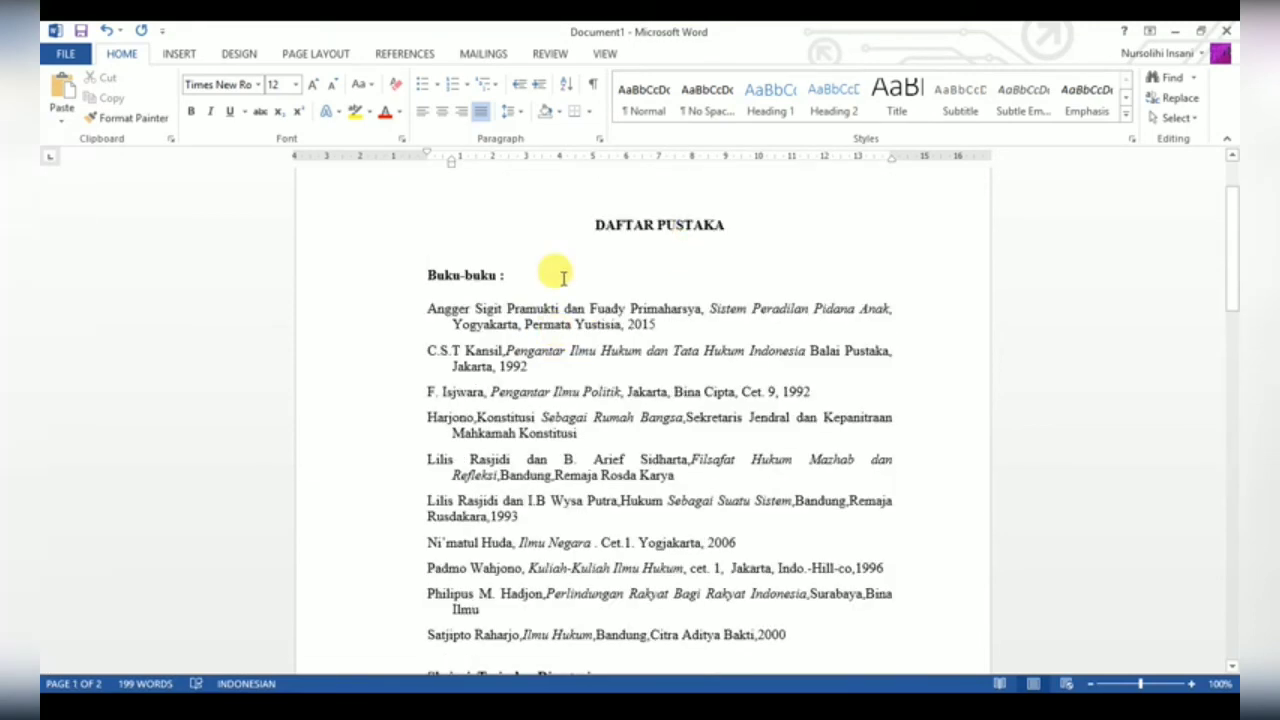
scroll(470, 285, "down", 7)
scroll(474, 287, "up", 5)
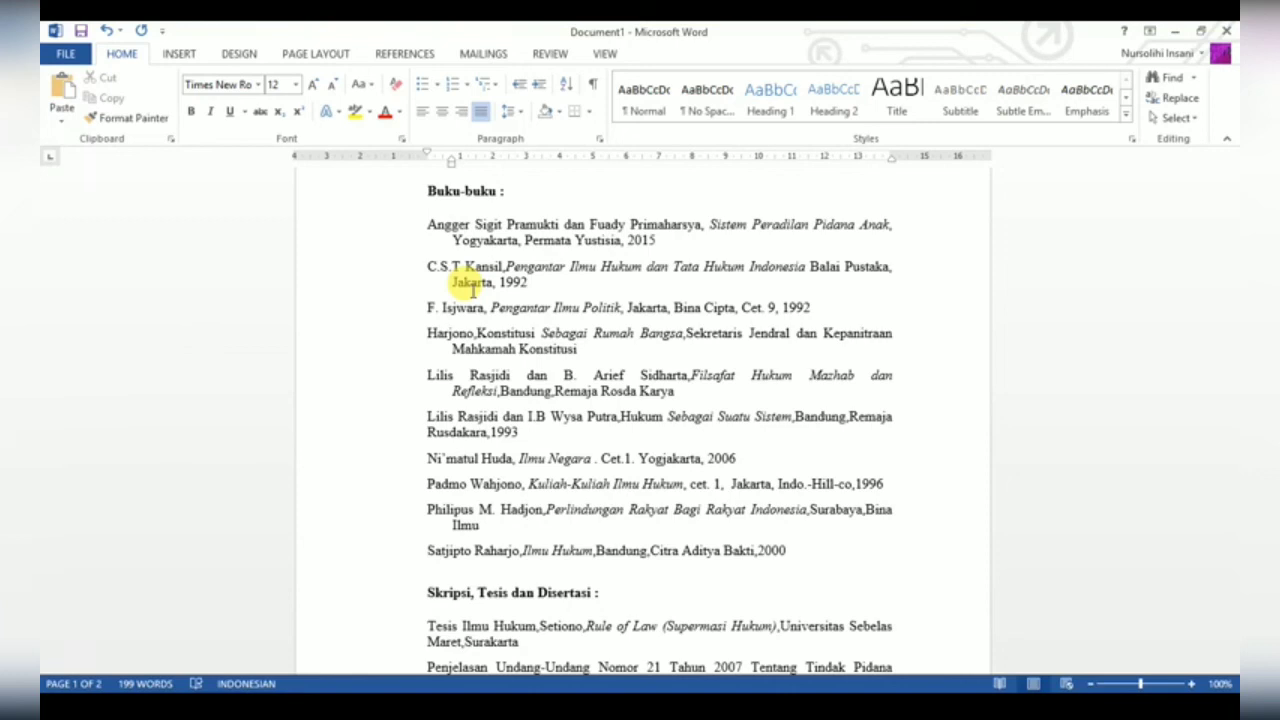
scroll(420, 545, "down", 1)
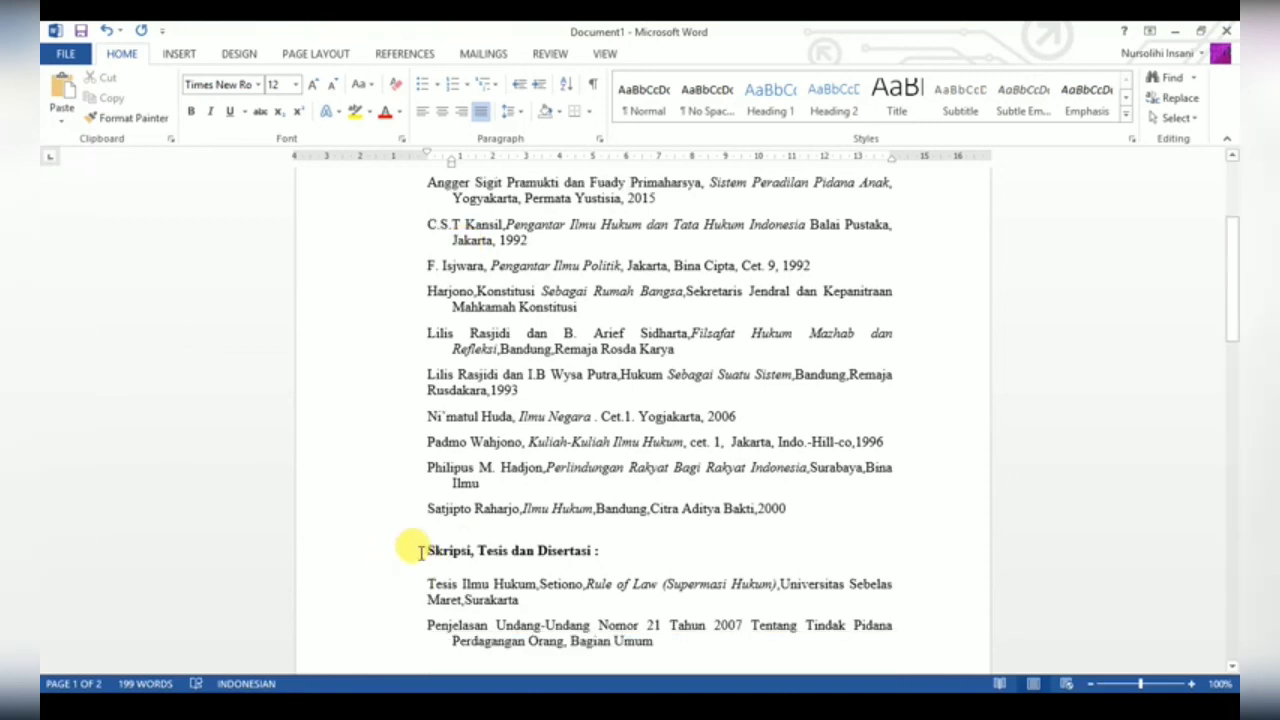
left_click(420, 550)
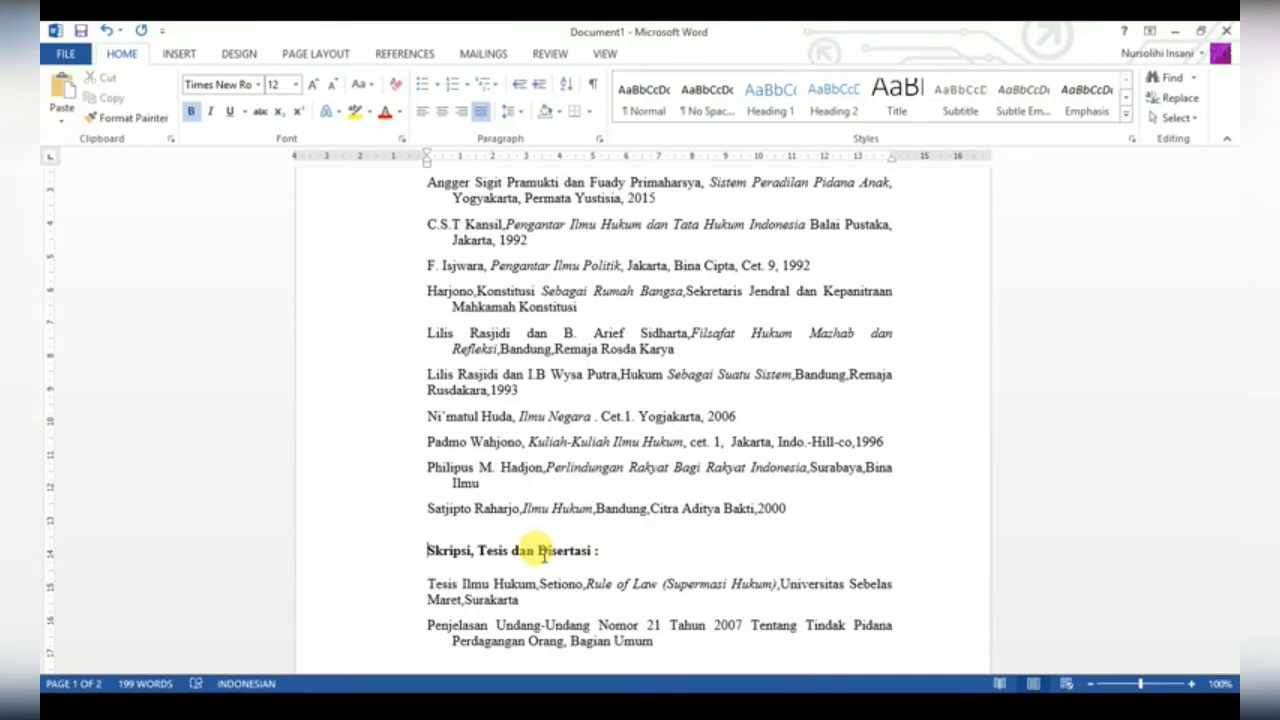
scroll(687, 376, "up", 3)
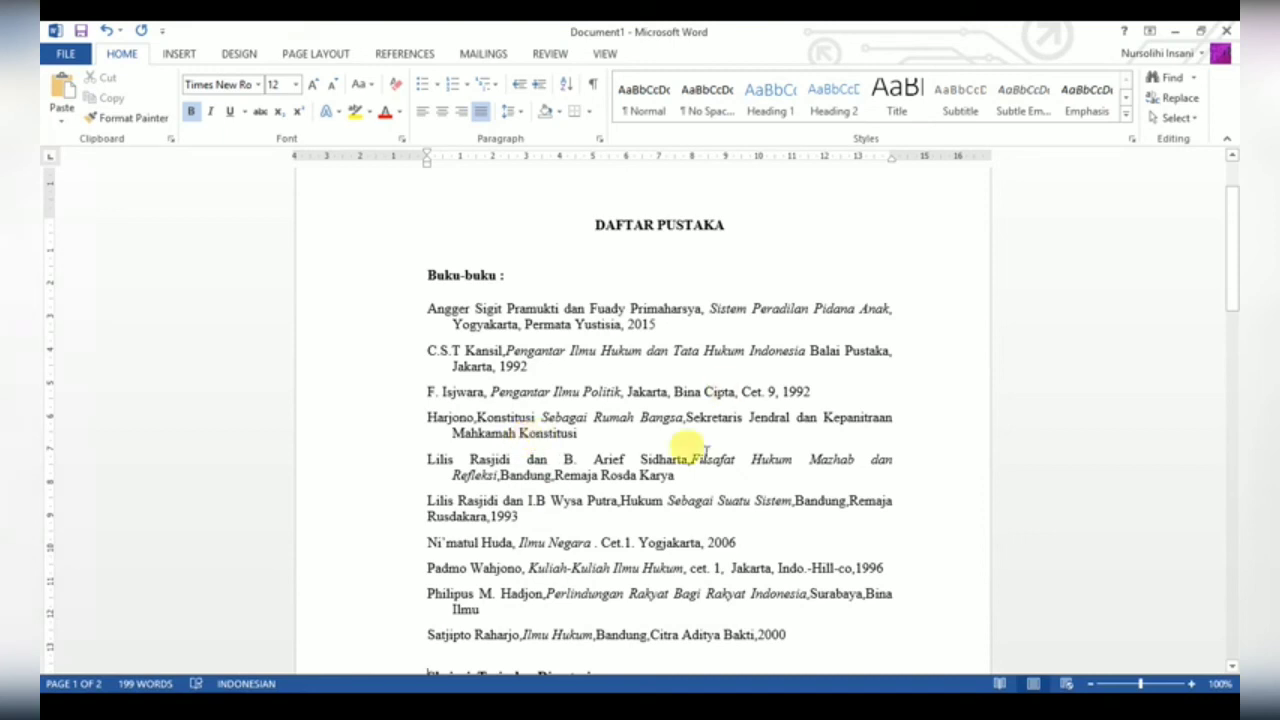
scroll(700, 450, "down", 3)
scroll(705, 450, "down", 5)
scroll(697, 449, "up", 8)
scroll(705, 452, "down", 8)
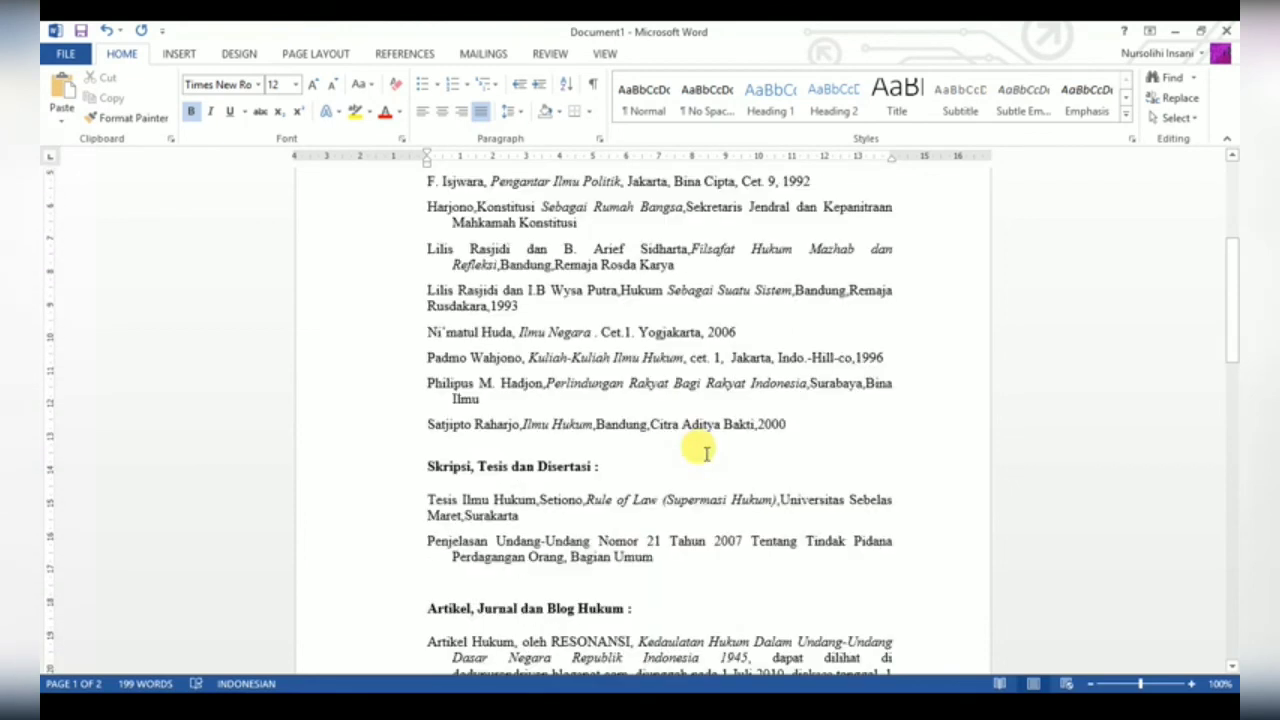
scroll(706, 452, "down", 3)
scroll(706, 452, "up", 11)
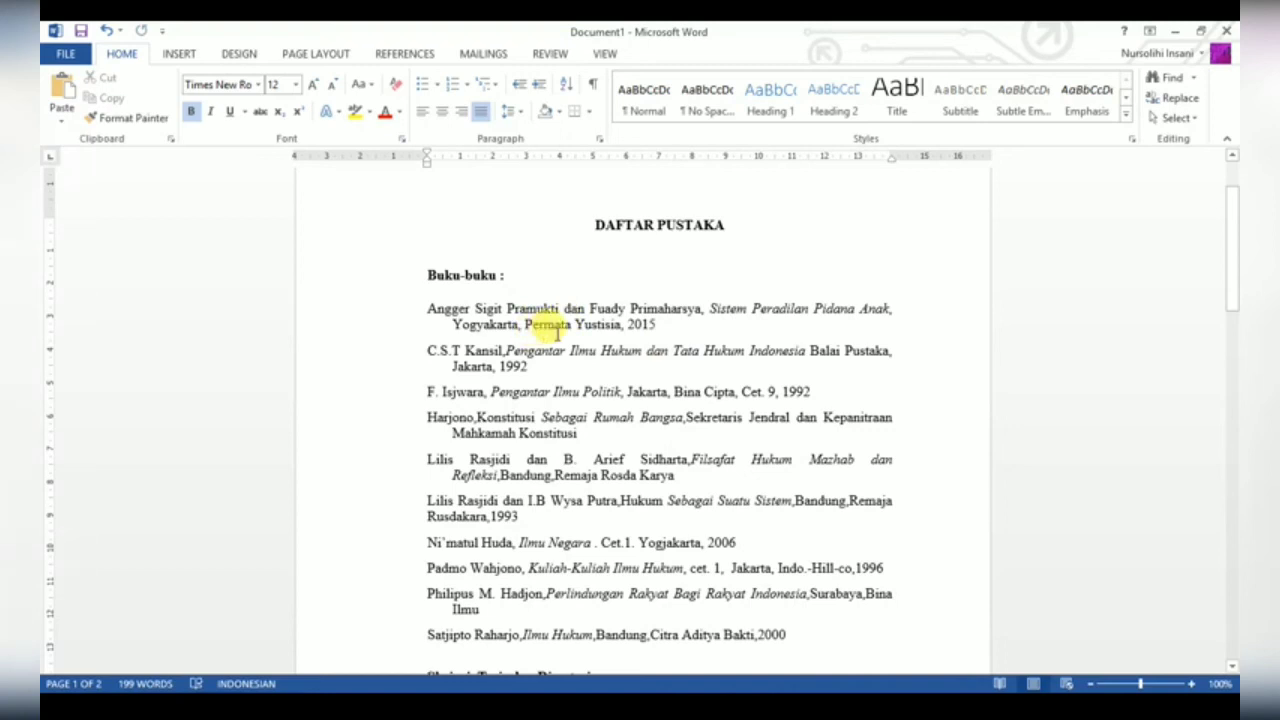
scroll(545, 332, "up", 2)
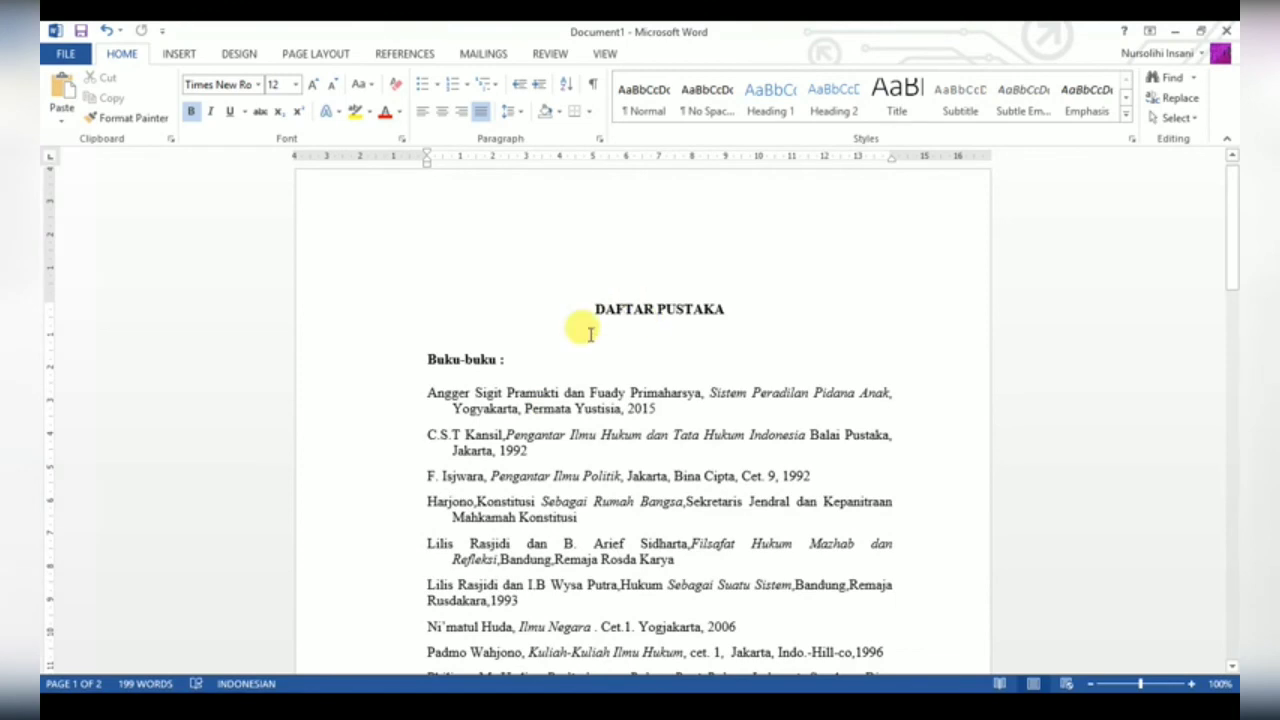
scroll(580, 346, "down", 2)
scroll(582, 350, "down", 2)
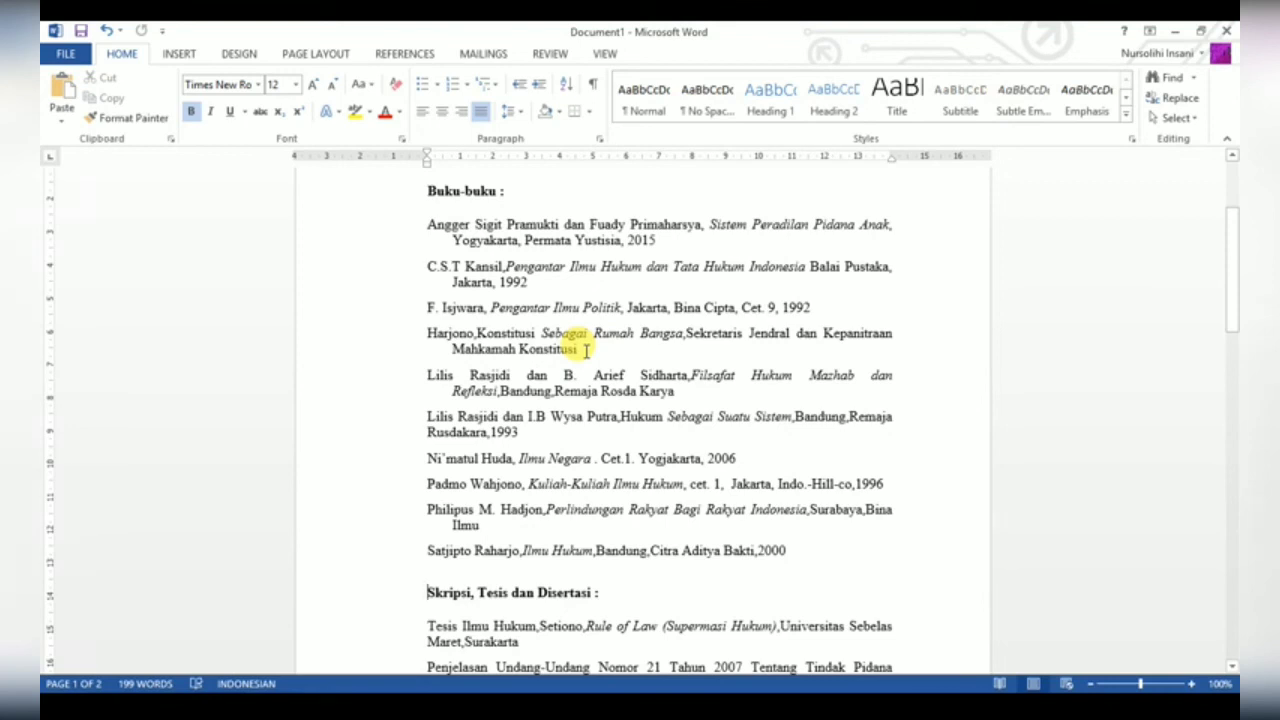
scroll(587, 350, "down", 7)
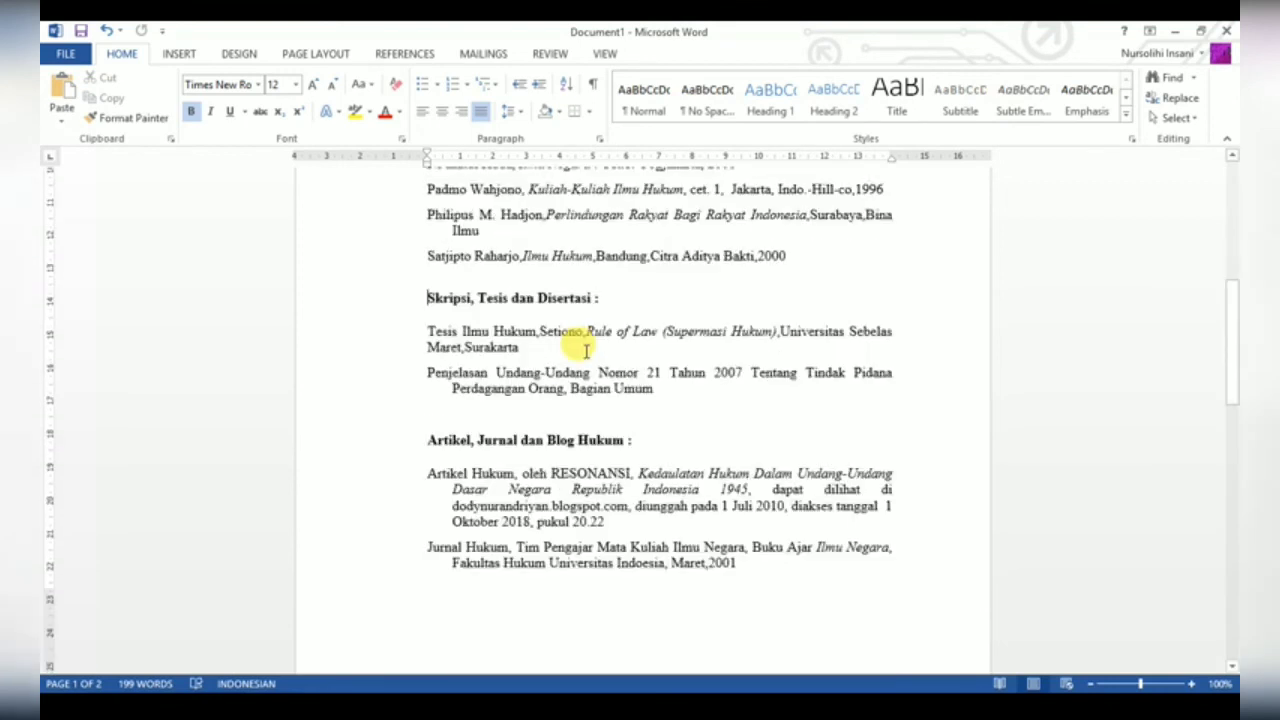
scroll(587, 350, "up", 11)
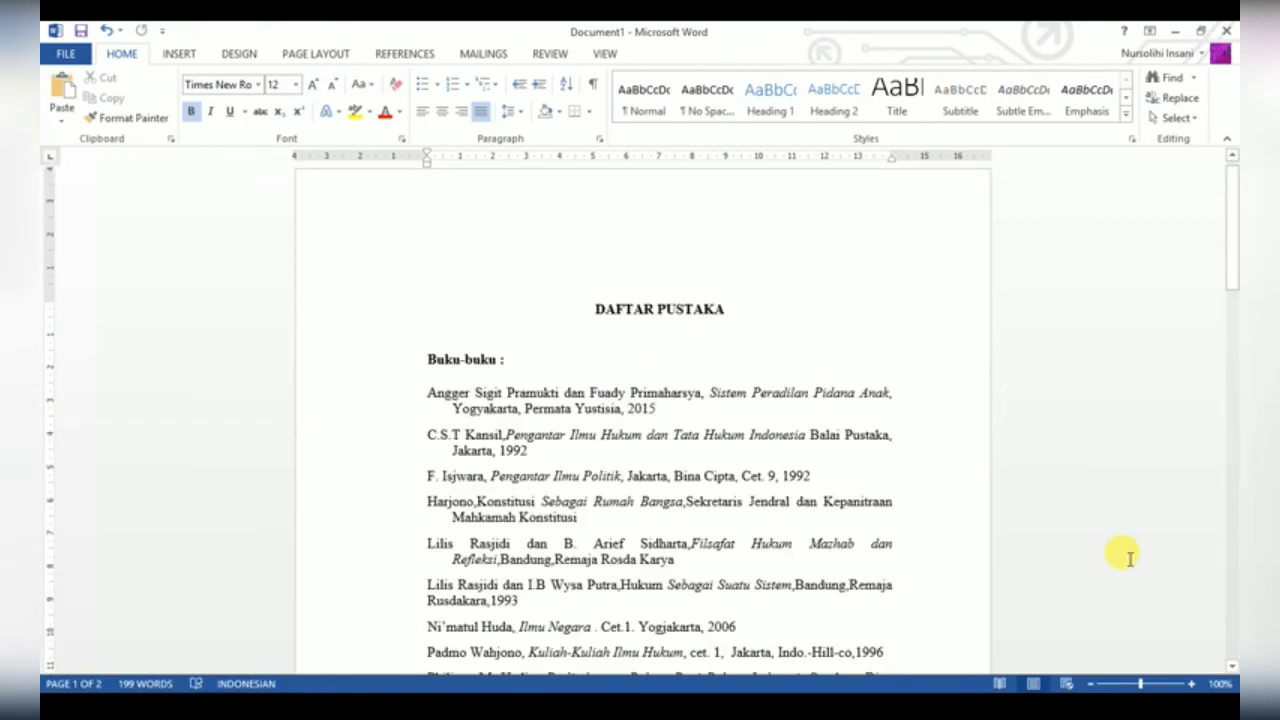
left_click(1091, 684)
scroll(680, 411, "down", 4)
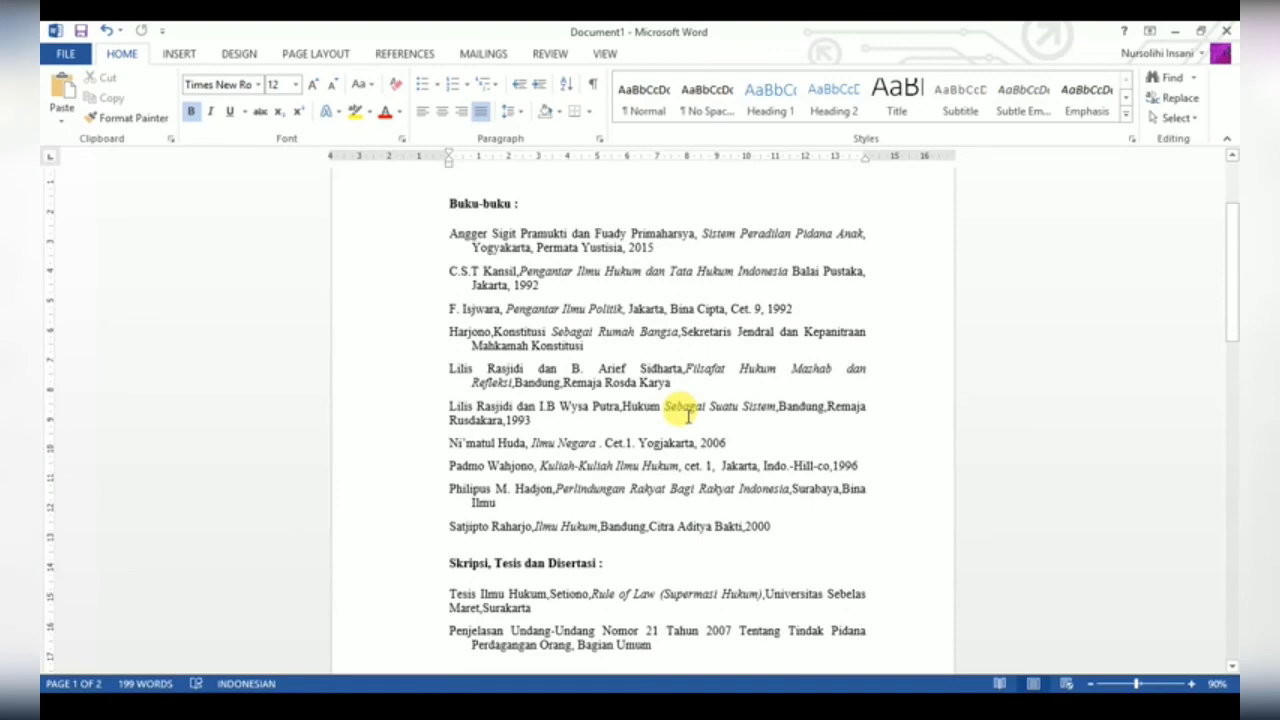
scroll(684, 413, "up", 2)
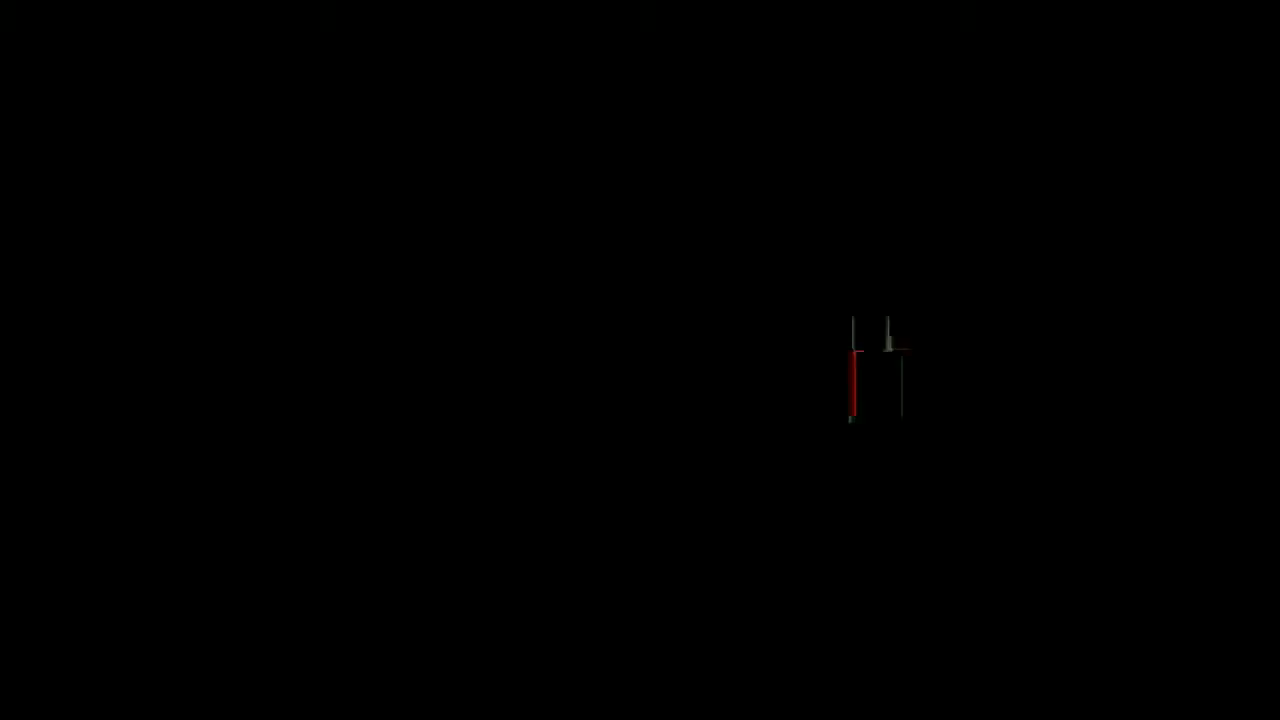